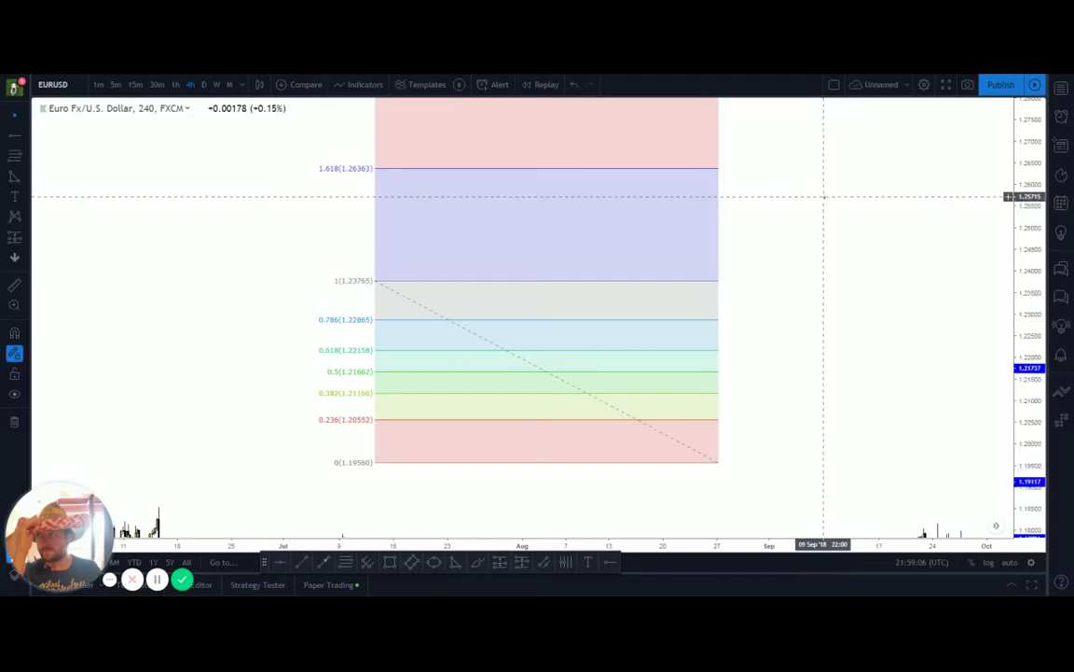
- Make every level and line of the Fib retracement black using Use one color
left_click_drag(826, 192, 822, 235)
scroll(1011, 172, "down", 3)
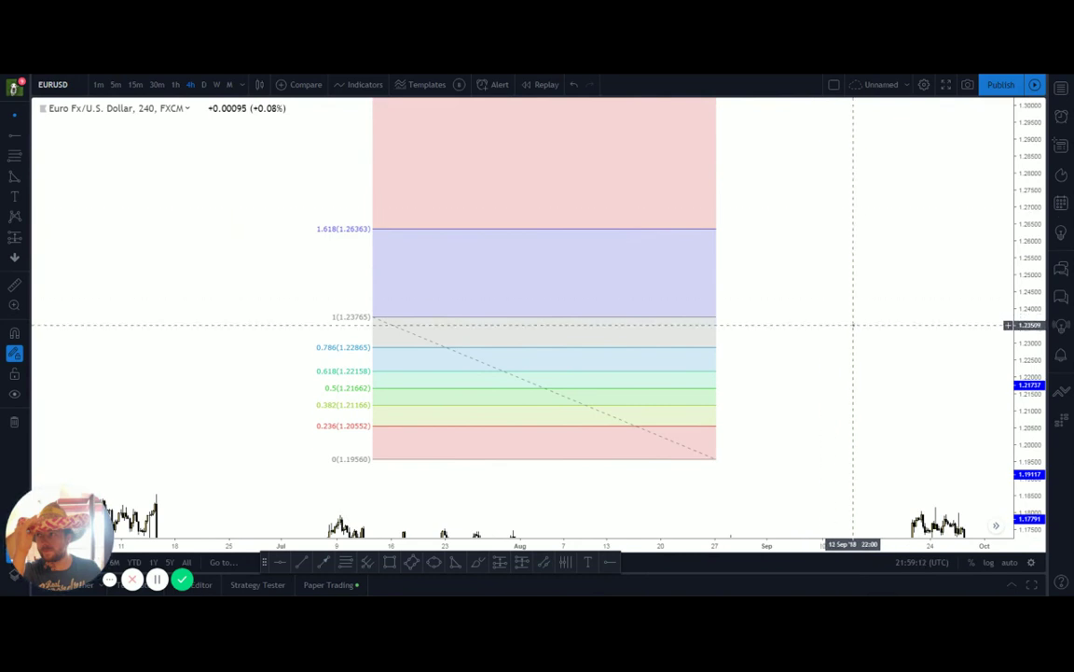
right_click(303, 183)
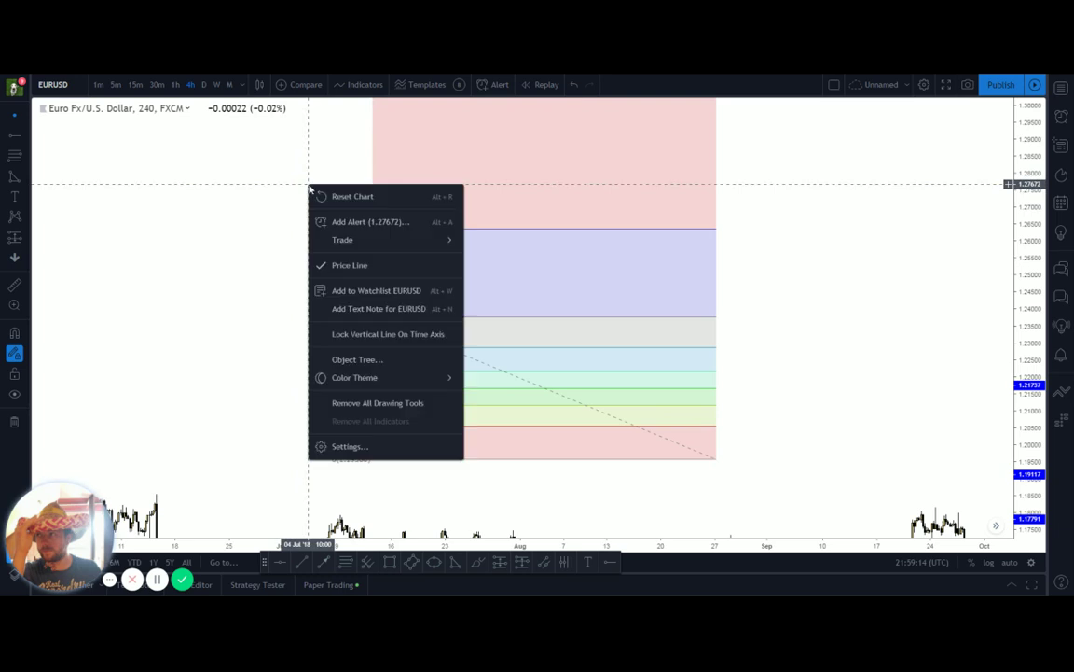
left_click(247, 215)
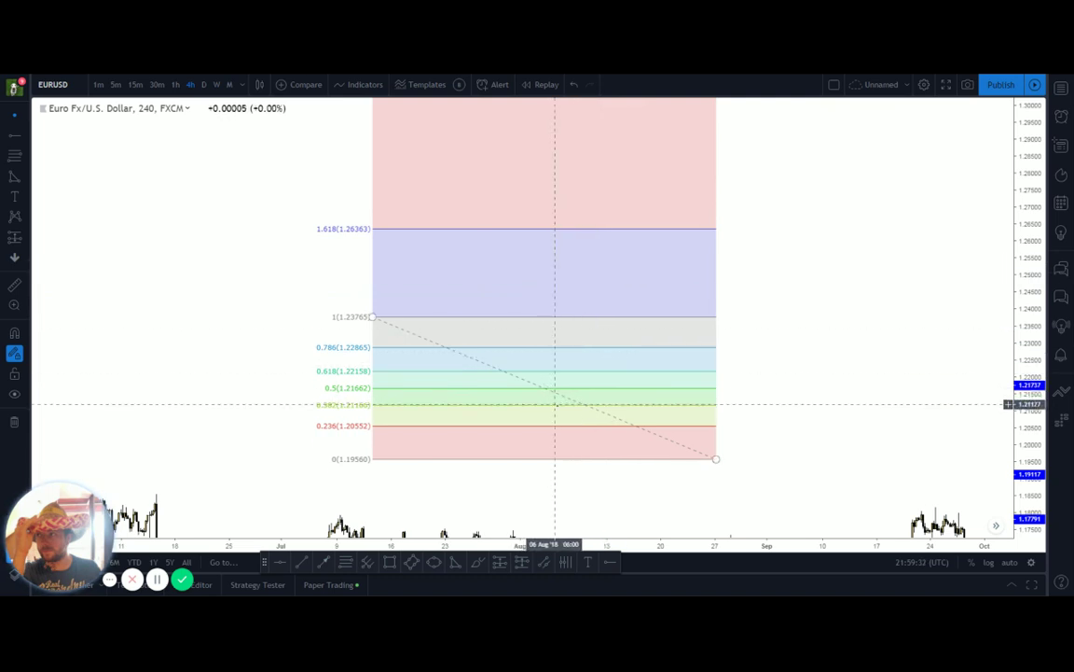
left_click(717, 266)
double_click(717, 266)
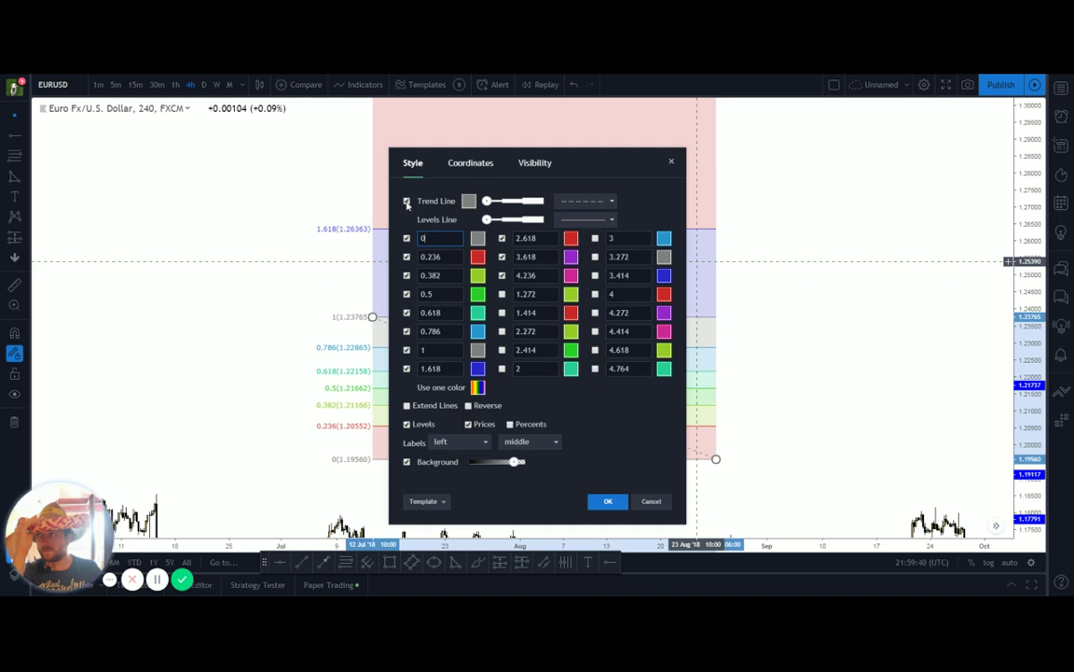
left_click_drag(606, 173, 901, 138)
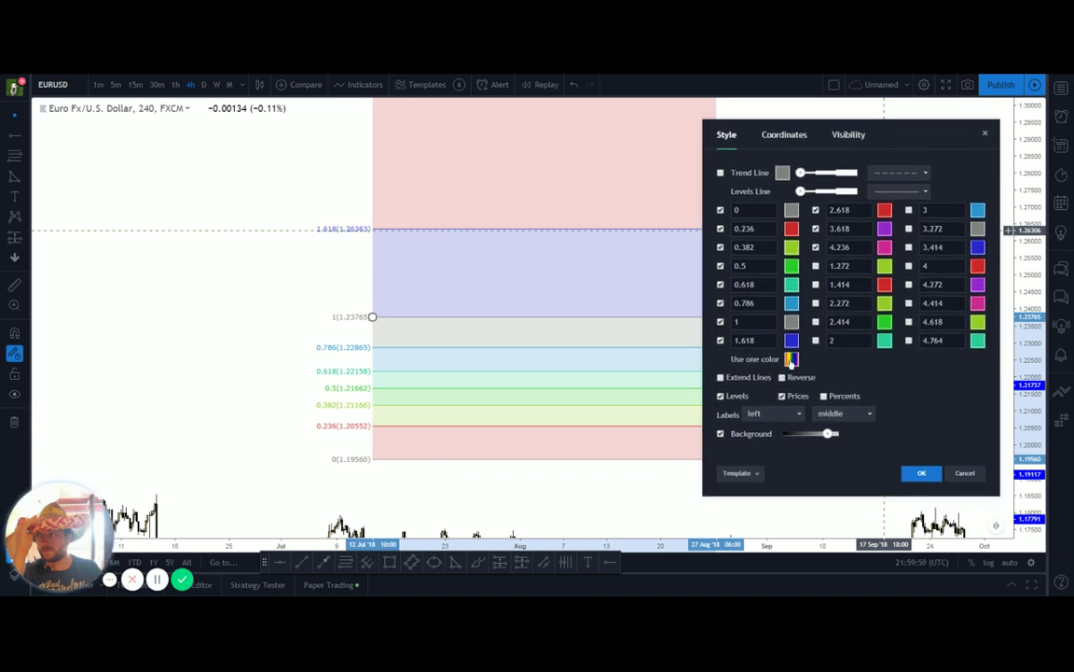
left_click(792, 360)
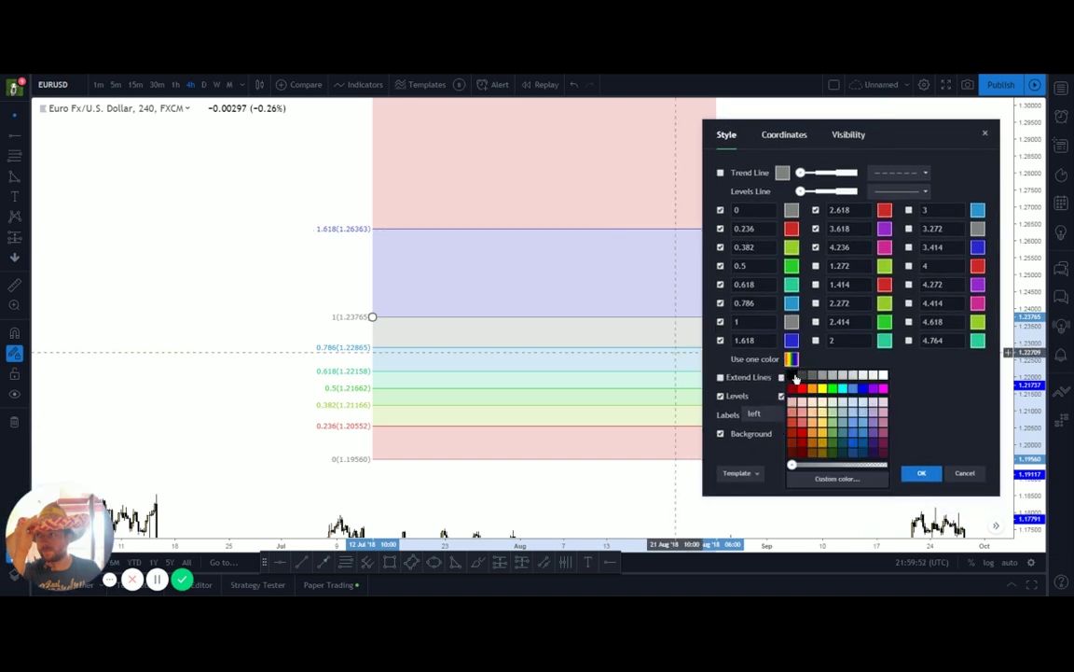
left_click(794, 377)
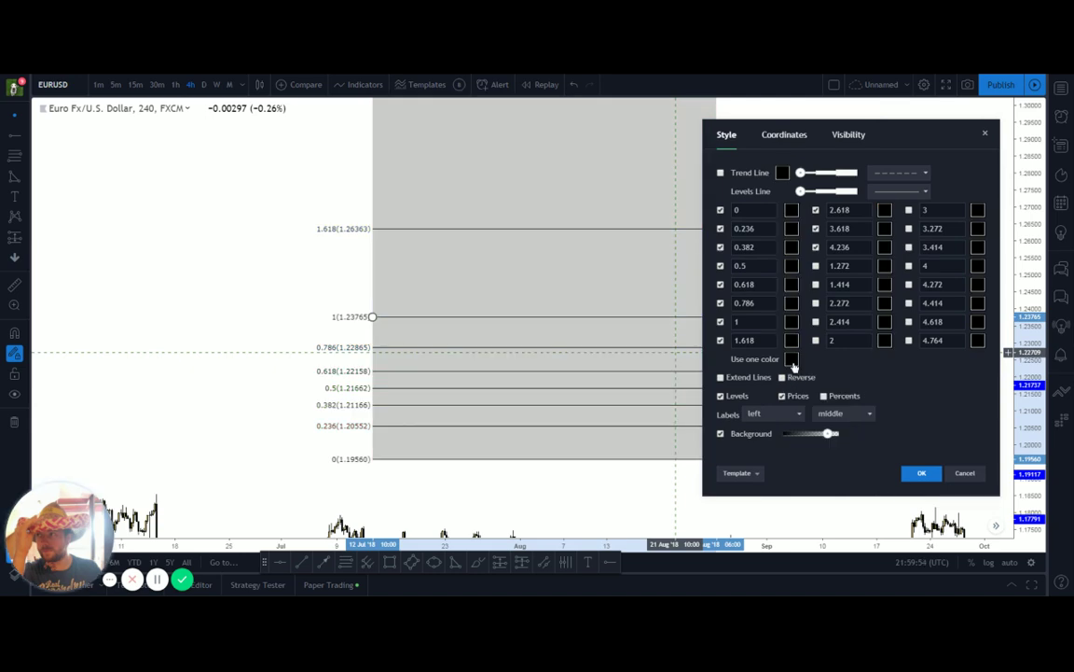
mouse_move(861, 140)
left_mouse_down()
mouse_move(902, 143)
mouse_move(887, 199)
mouse_move(890, 126)
mouse_move(846, 128)
mouse_move(873, 136)
left_mouse_up()
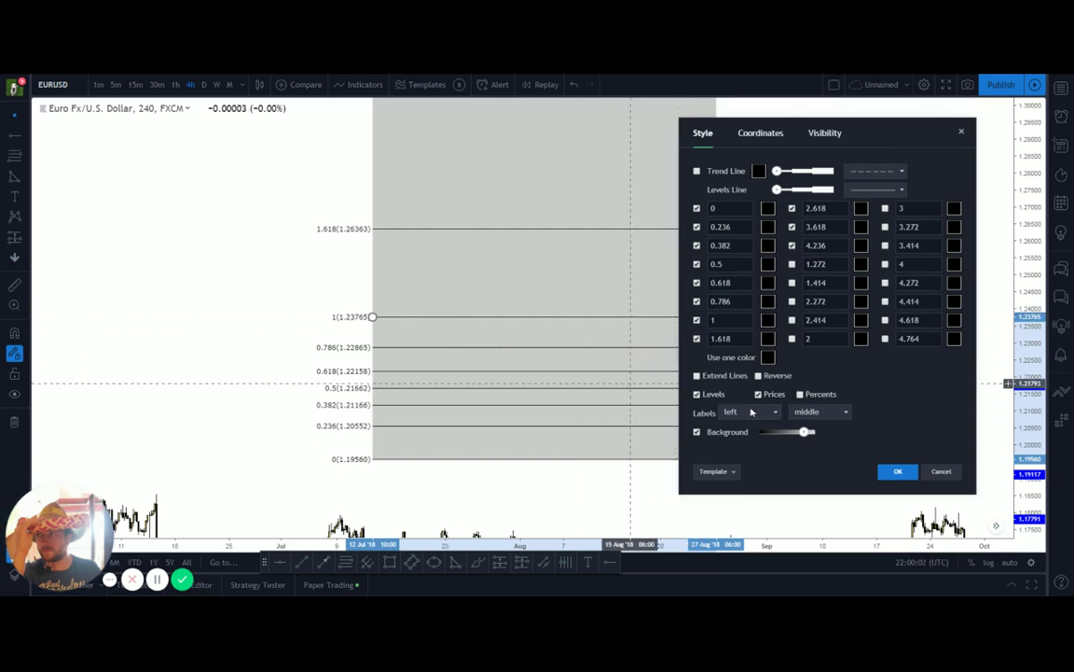
- Turn off the Fib retracement's shaded background
left_click(697, 433)
left_click(698, 433)
left_click_drag(804, 432, 833, 437)
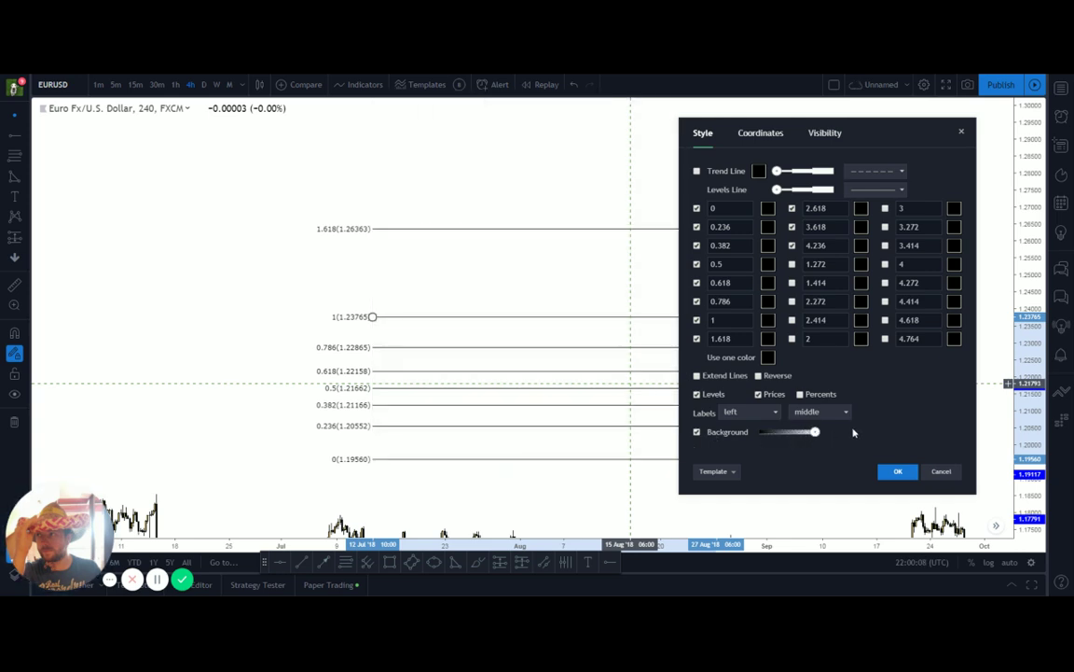
left_click(698, 431)
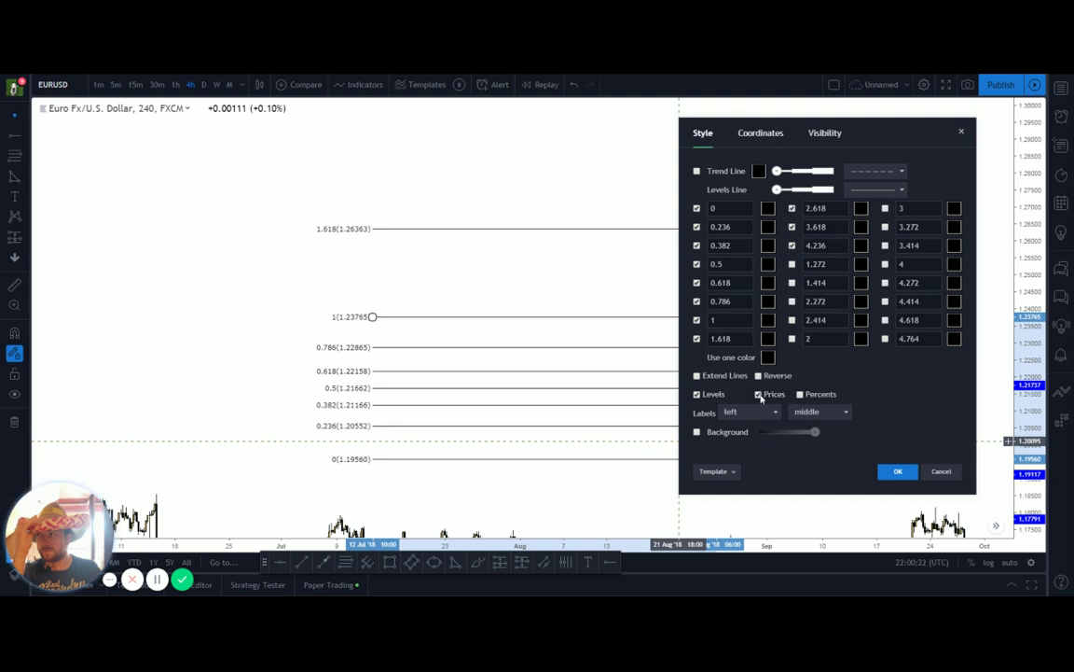
- Remove prices from the Fib level labels and leave them as decimal ratios, not percents
left_click(759, 395)
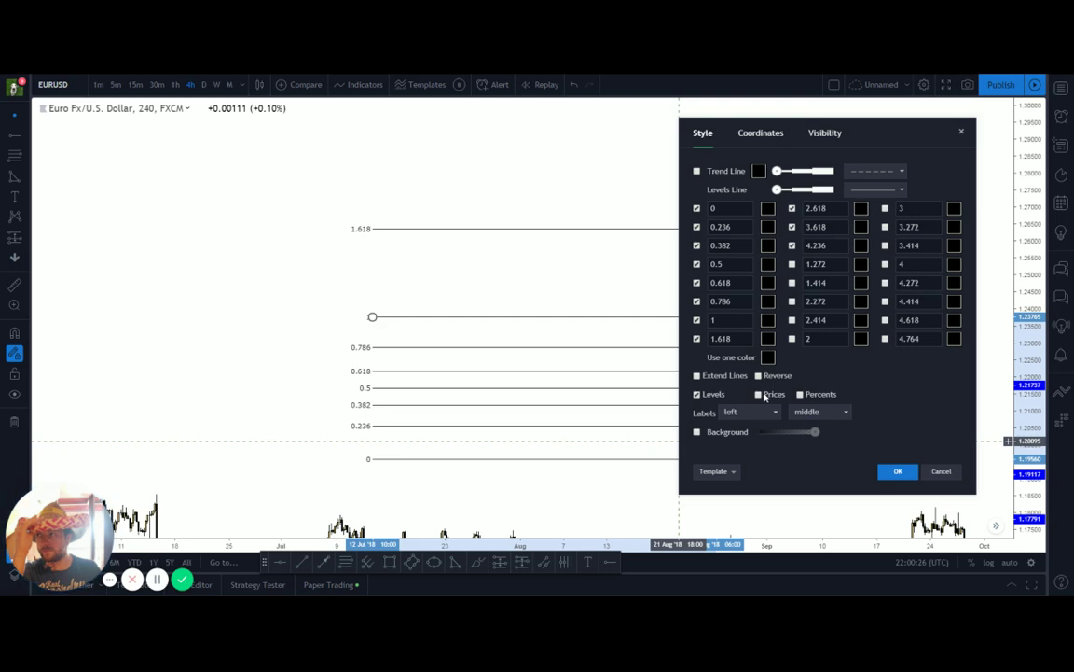
left_click(800, 394)
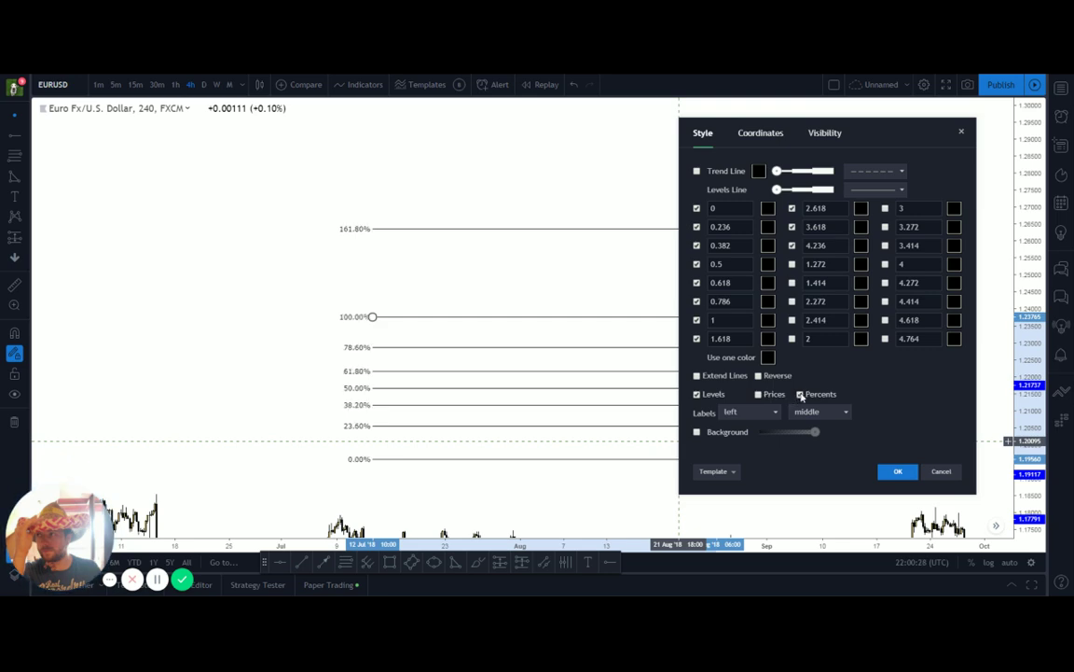
left_click(801, 395)
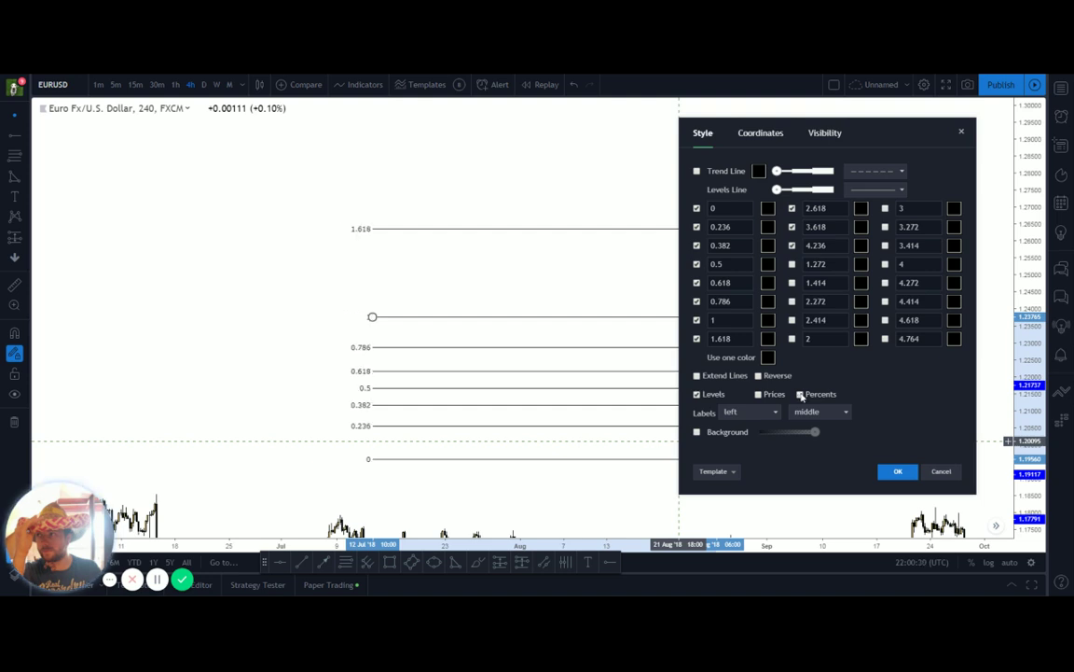
left_click(800, 394)
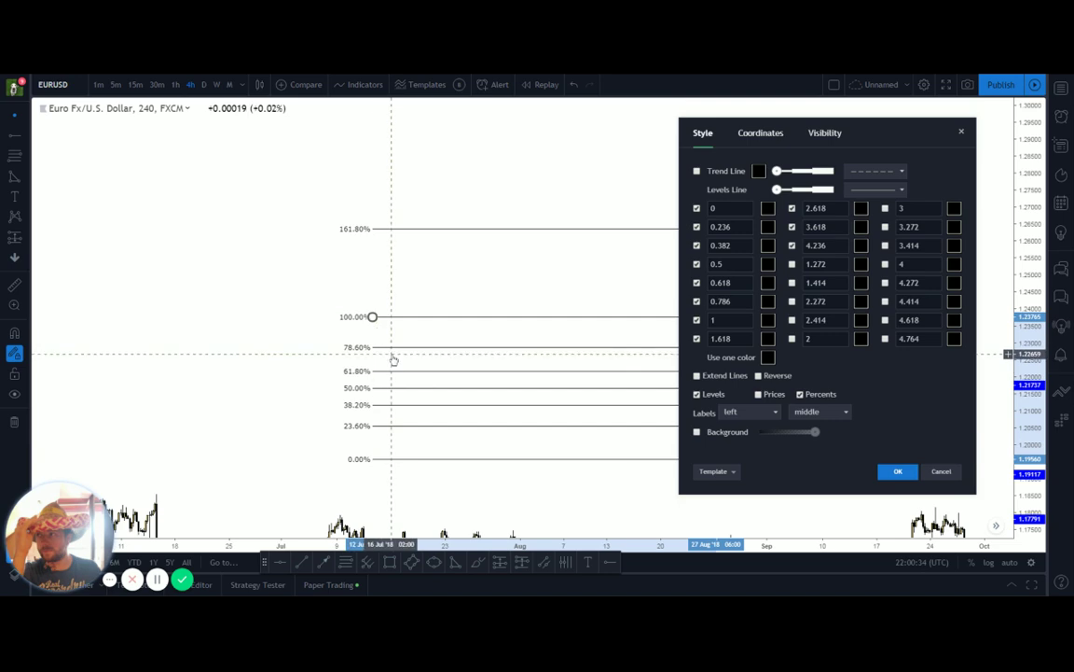
left_click(801, 394)
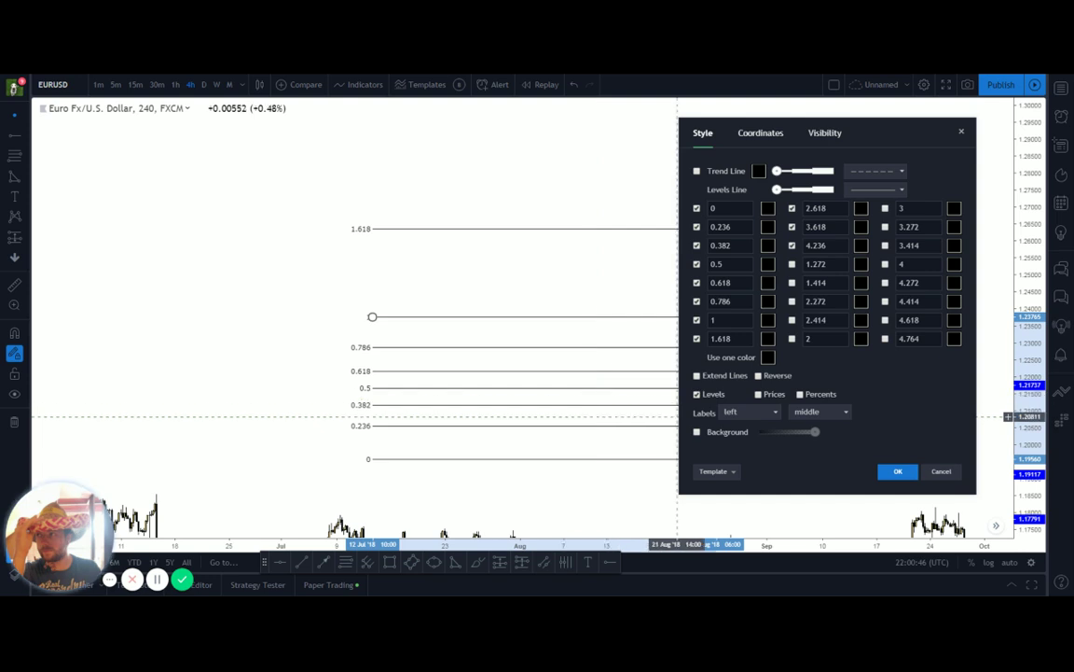
- Colour the 0.5, 0.618 and 0.382 Fib levels red
left_click(770, 267)
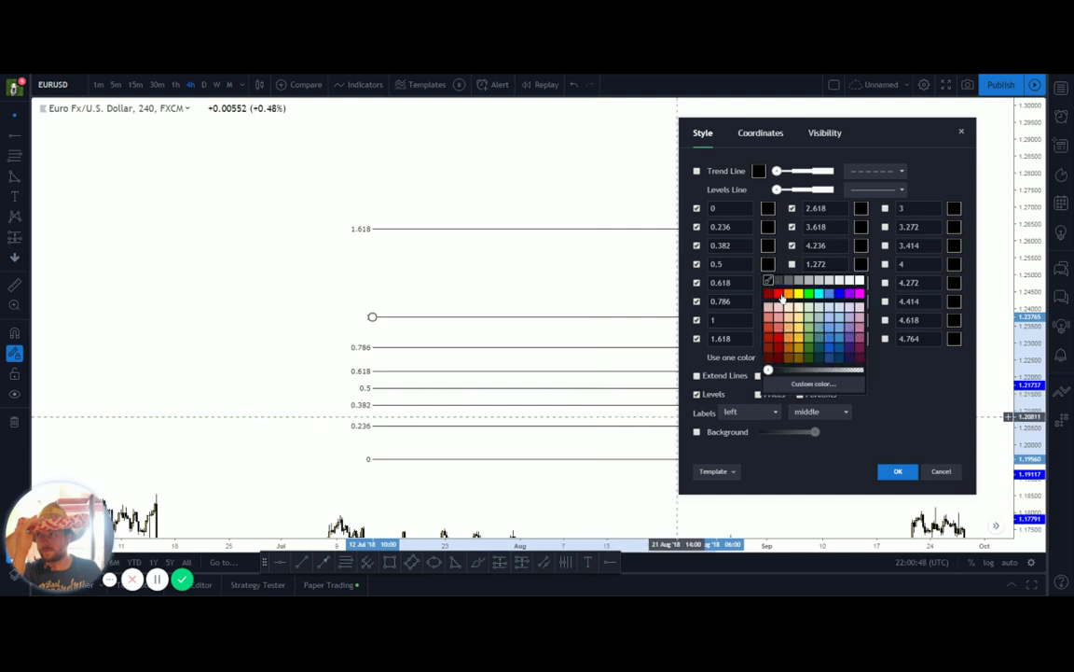
left_click(782, 297)
left_click(767, 282)
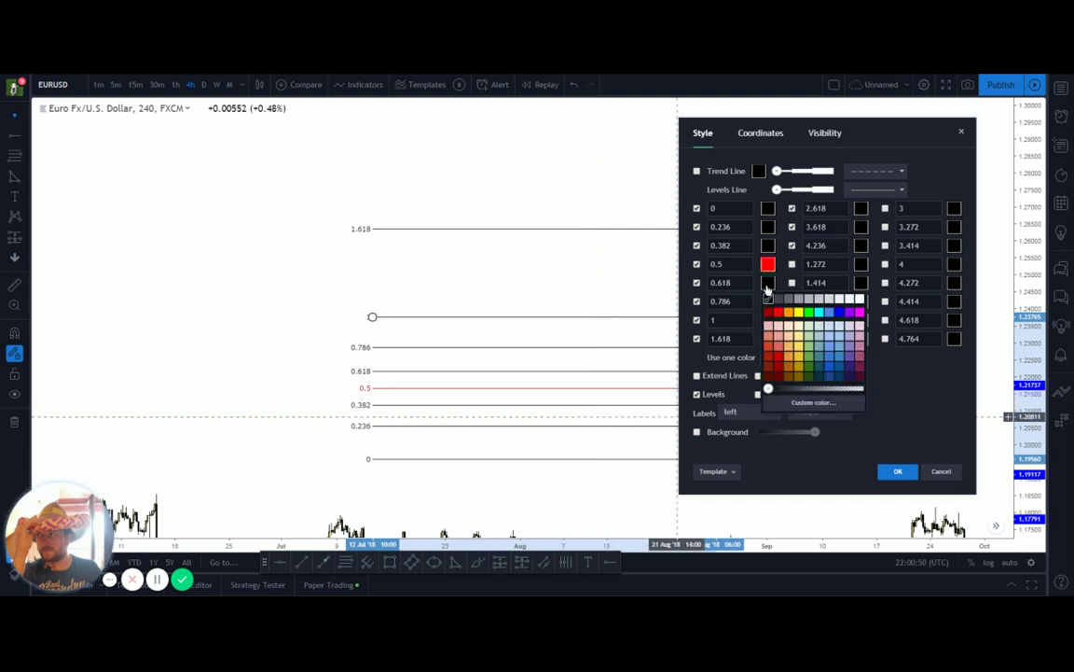
left_click(774, 317)
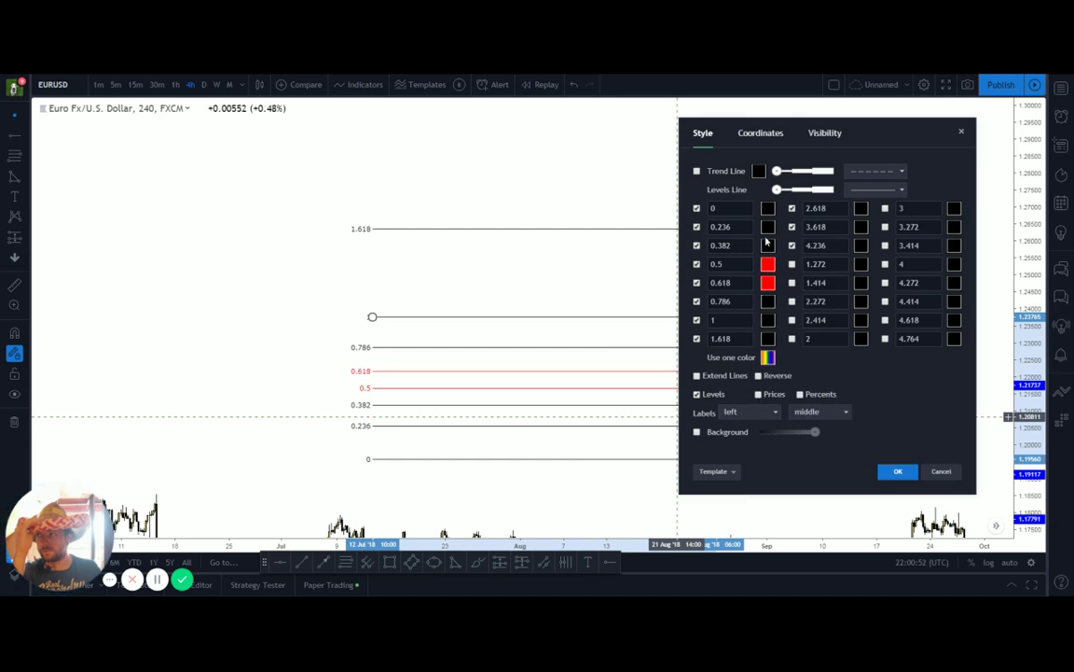
left_click(767, 245)
left_click(778, 276)
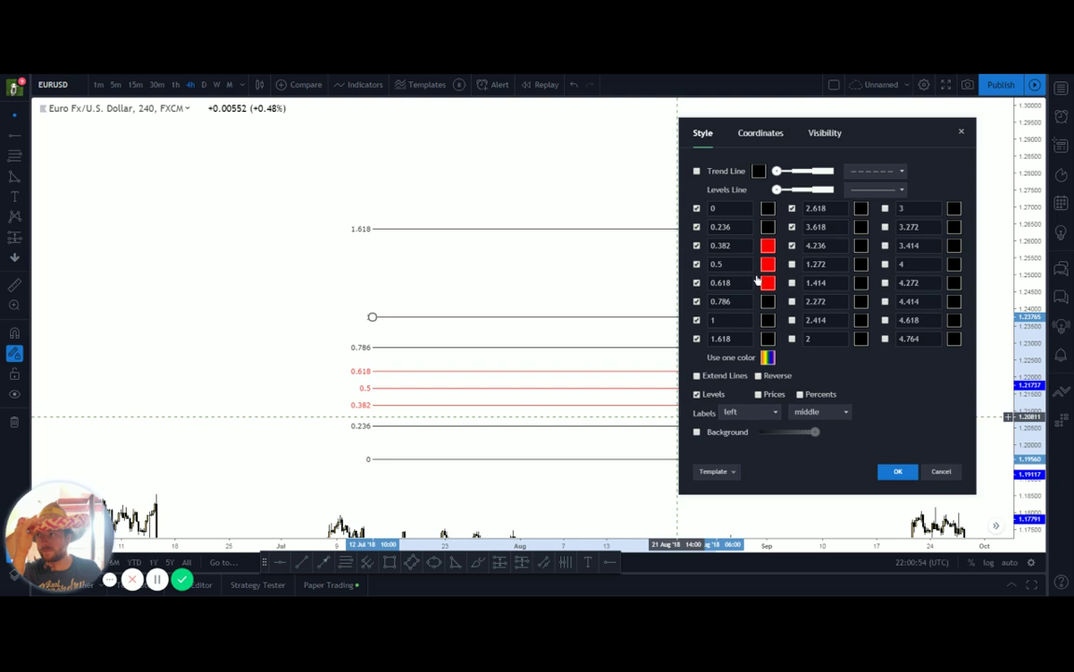
- Hide the 0.786 and 1.618 levels and apply the settings
left_click(697, 301)
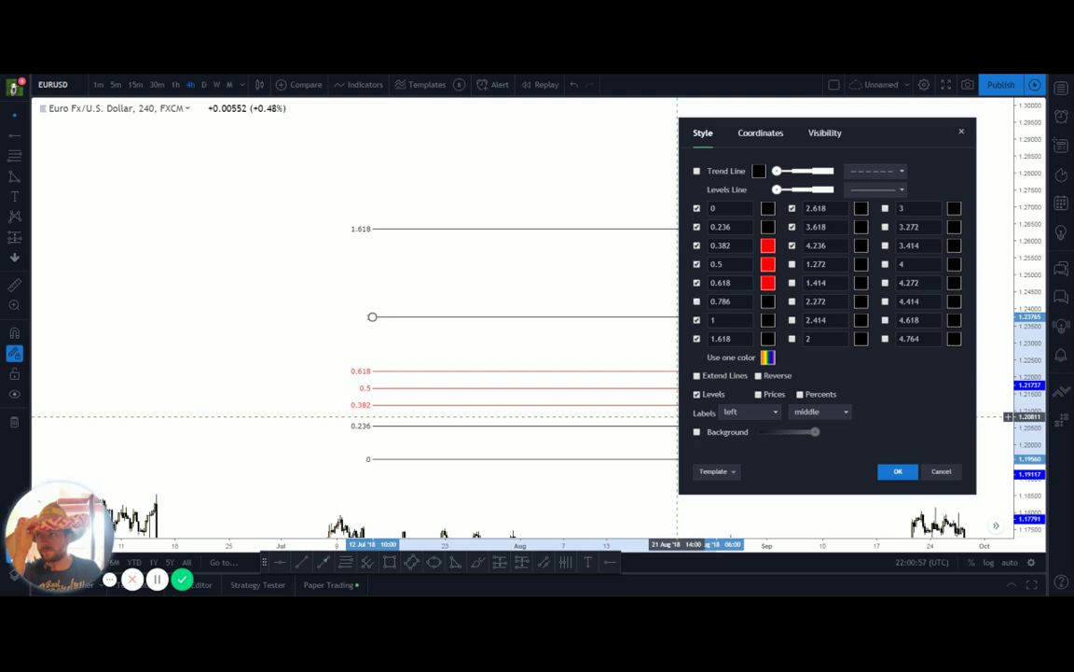
left_click(696, 338)
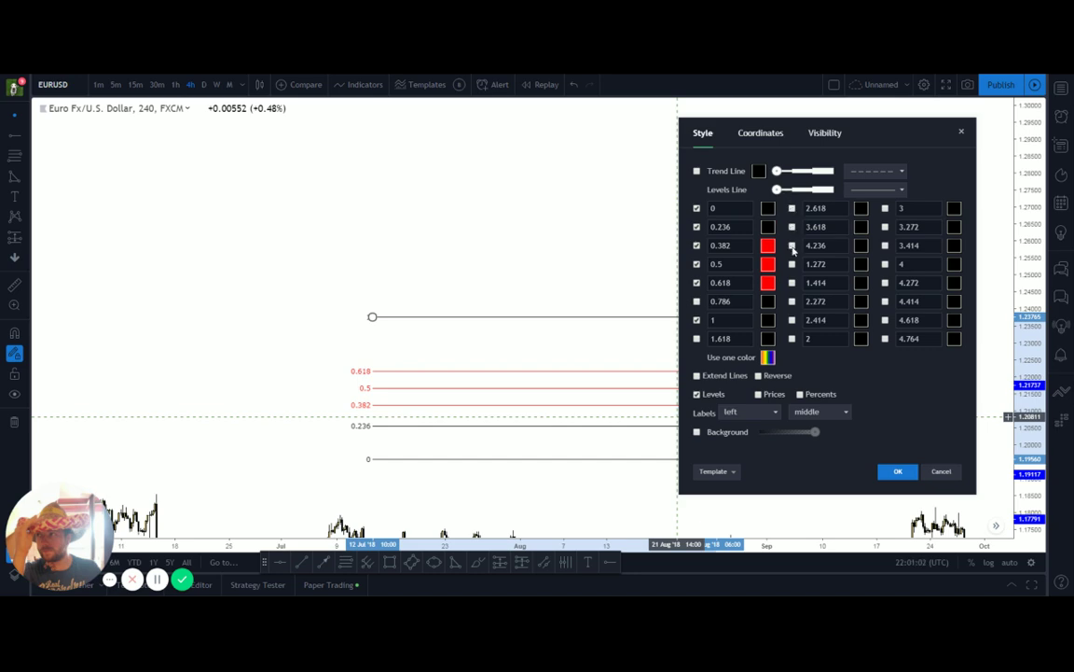
left_click(898, 471)
- Hide the Fib's 0.236 level and apply the change
right_click(790, 434)
left_click(711, 431)
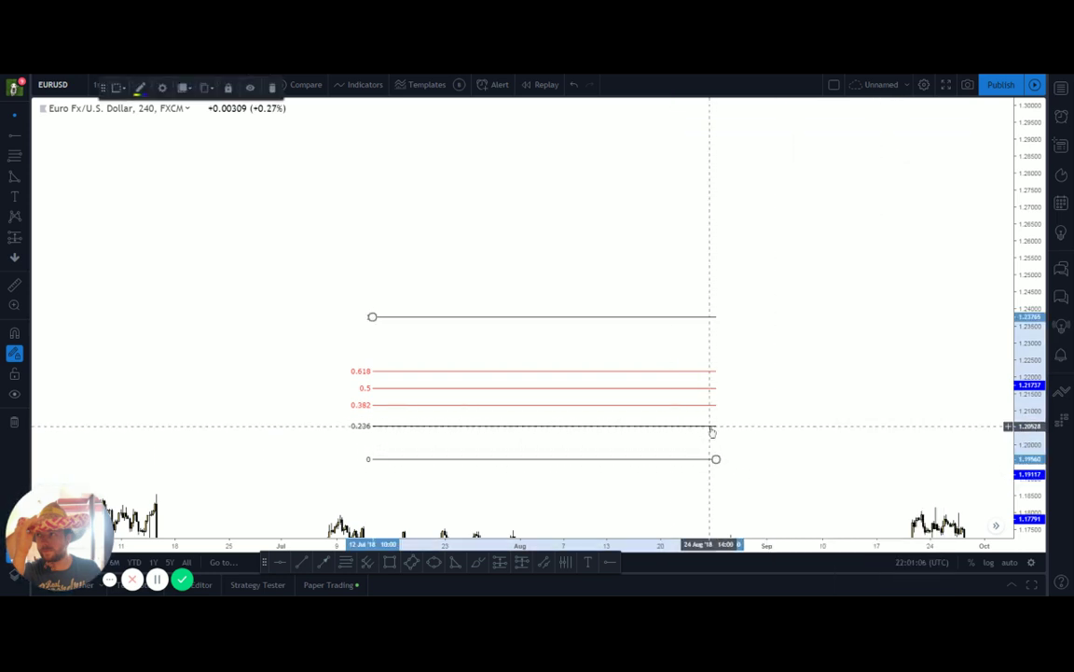
double_click(712, 431)
left_click(406, 256)
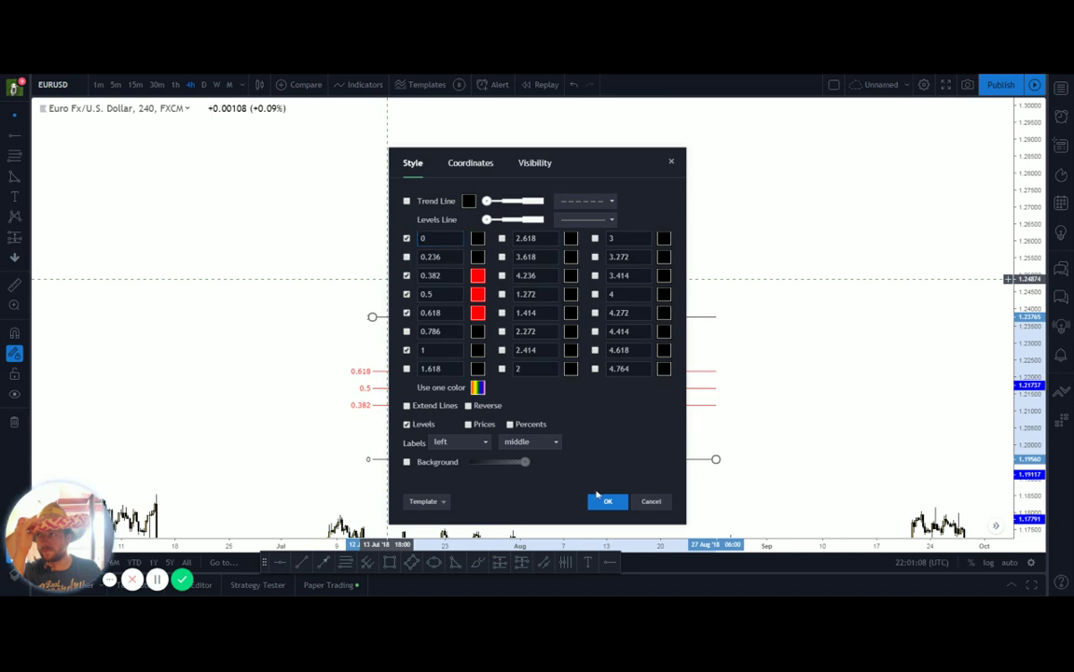
left_click(608, 501)
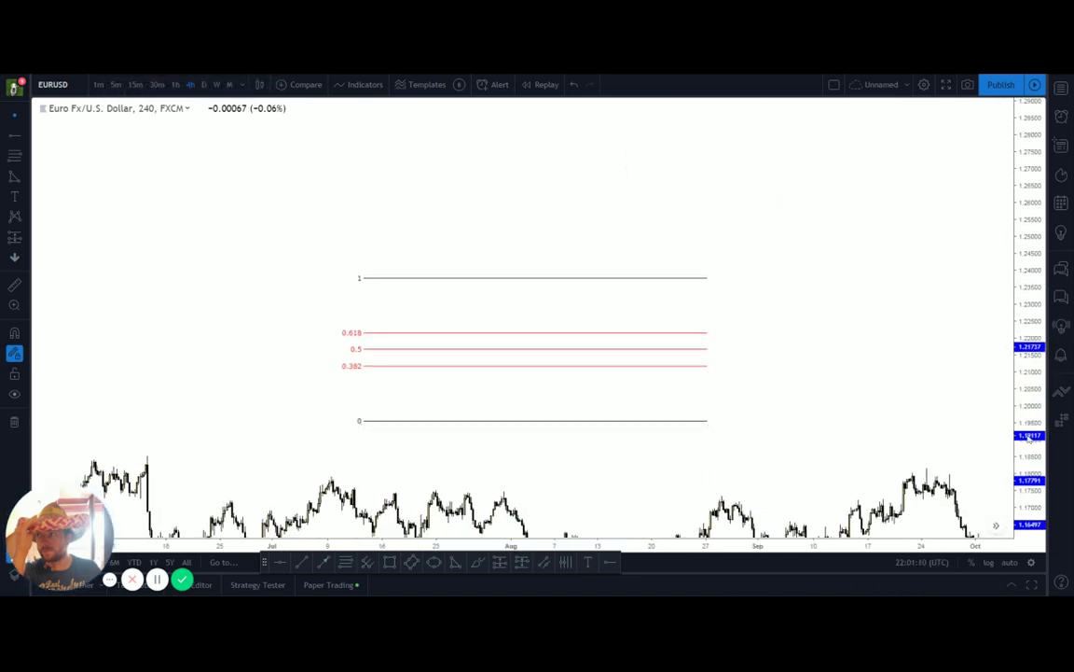
- Stretch the price scale, centre the chart on the Fib, and reopen its style settings
left_click_drag(1026, 307, 1021, 256)
left_click_drag(818, 413, 670, 250)
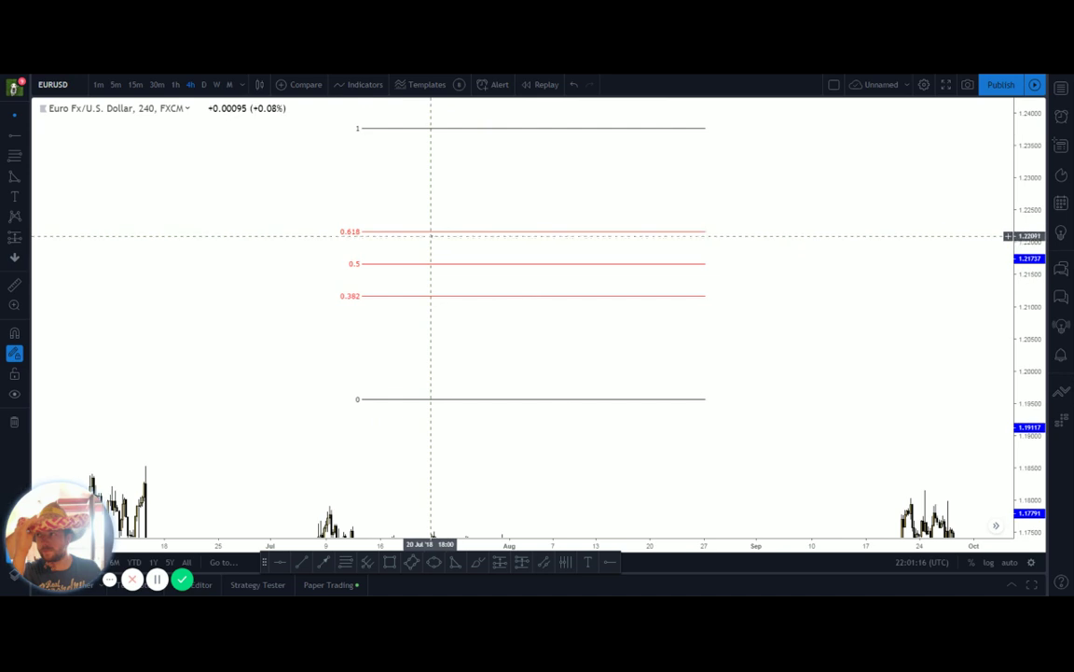
double_click(450, 234)
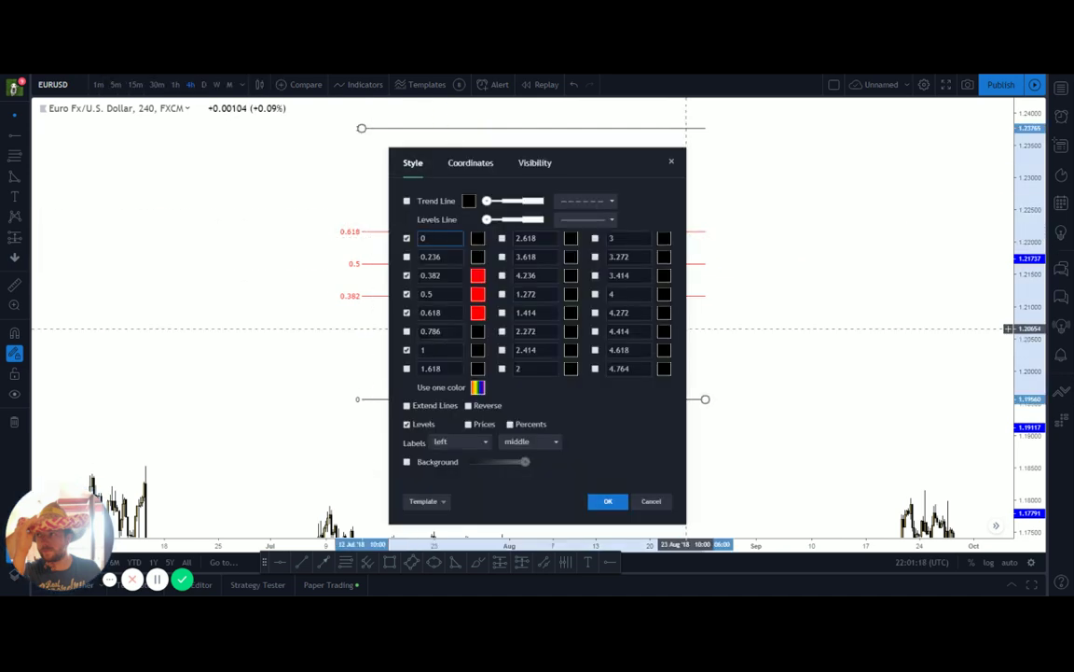
left_click_drag(622, 164, 882, 139)
left_click(933, 139)
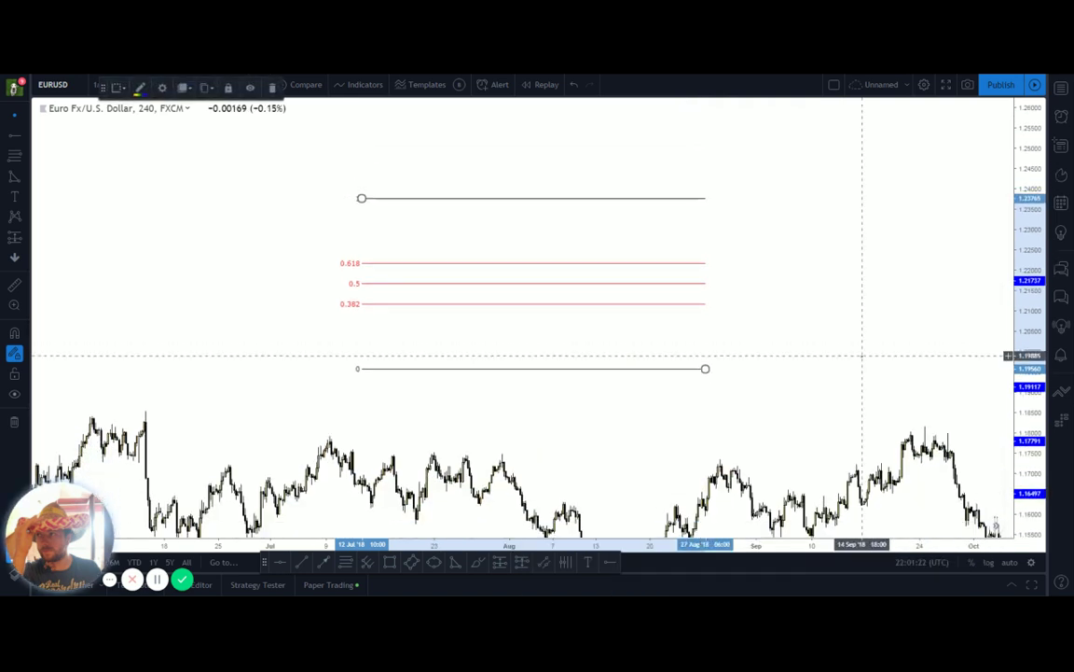
double_click(593, 203)
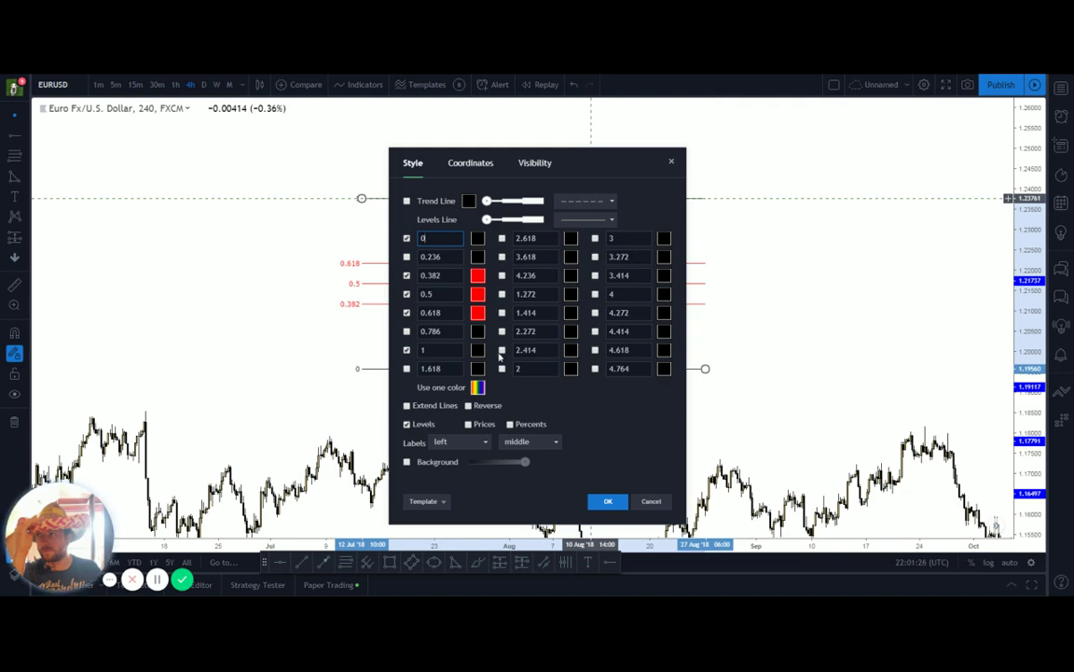
- Turn on the 1.272 and 1.414 extension levels in the Fib Style dialog
left_click_drag(606, 163, 762, 140)
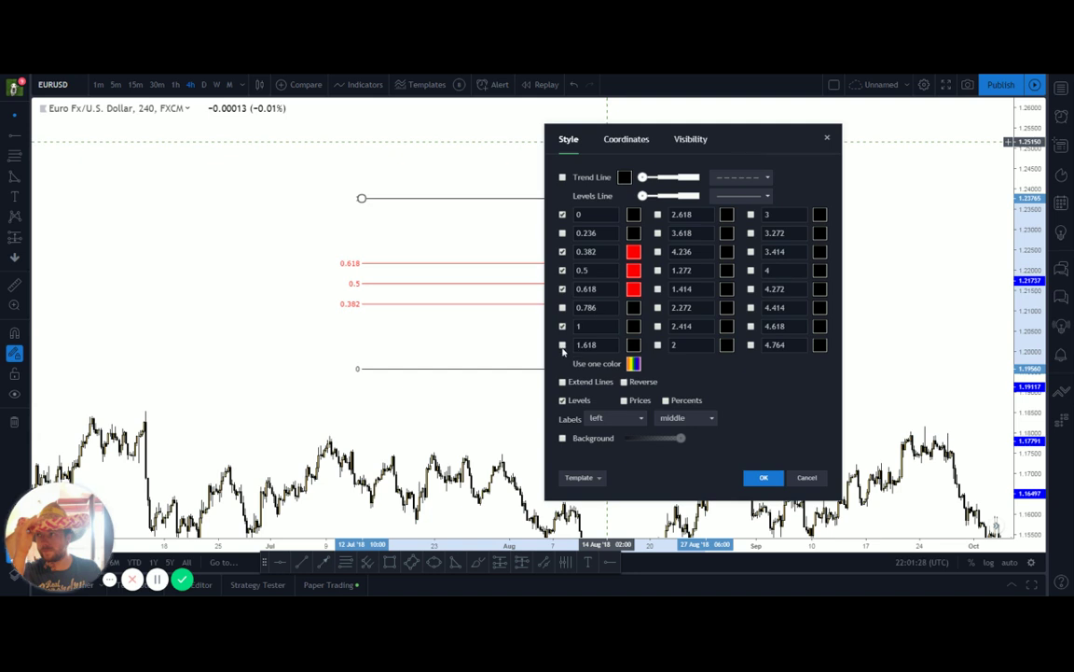
left_click(658, 269)
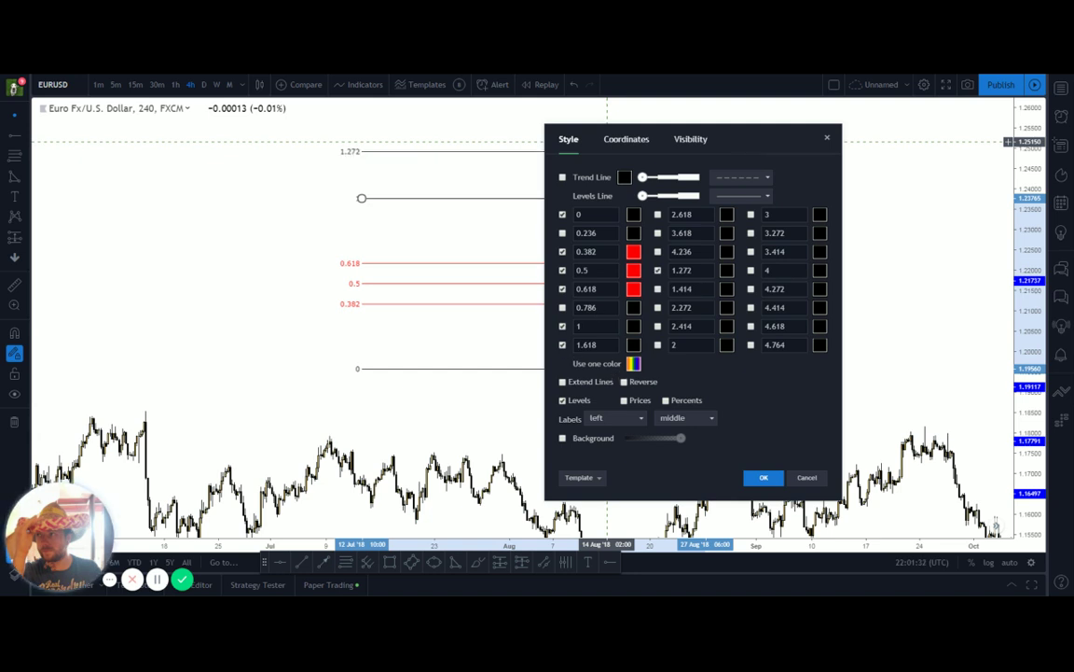
left_click(658, 289)
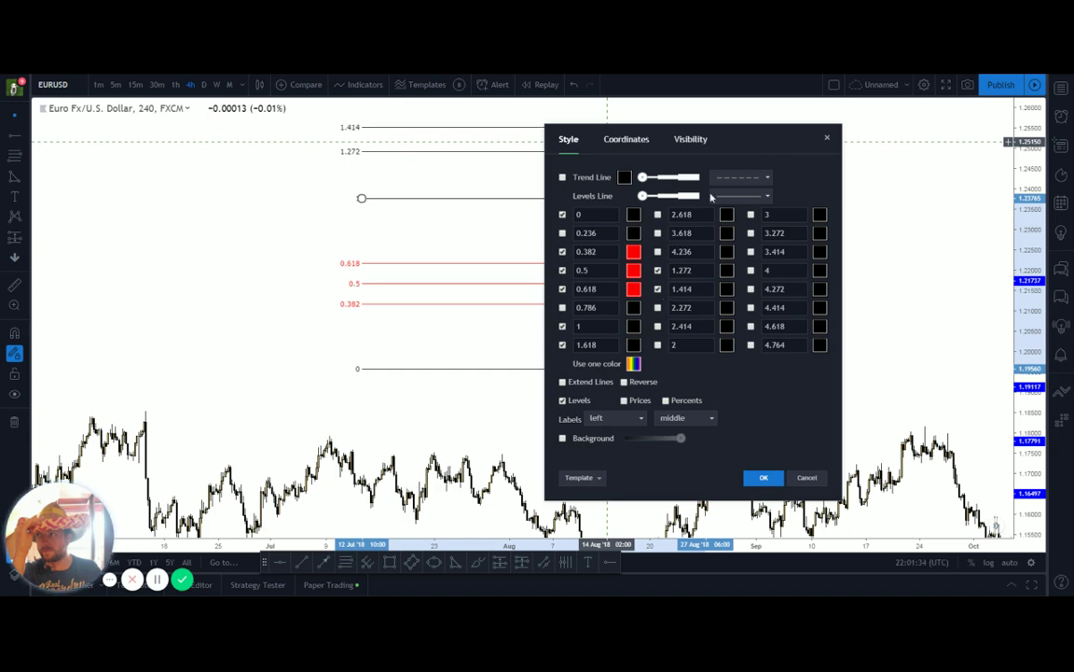
left_click_drag(744, 142, 917, 162)
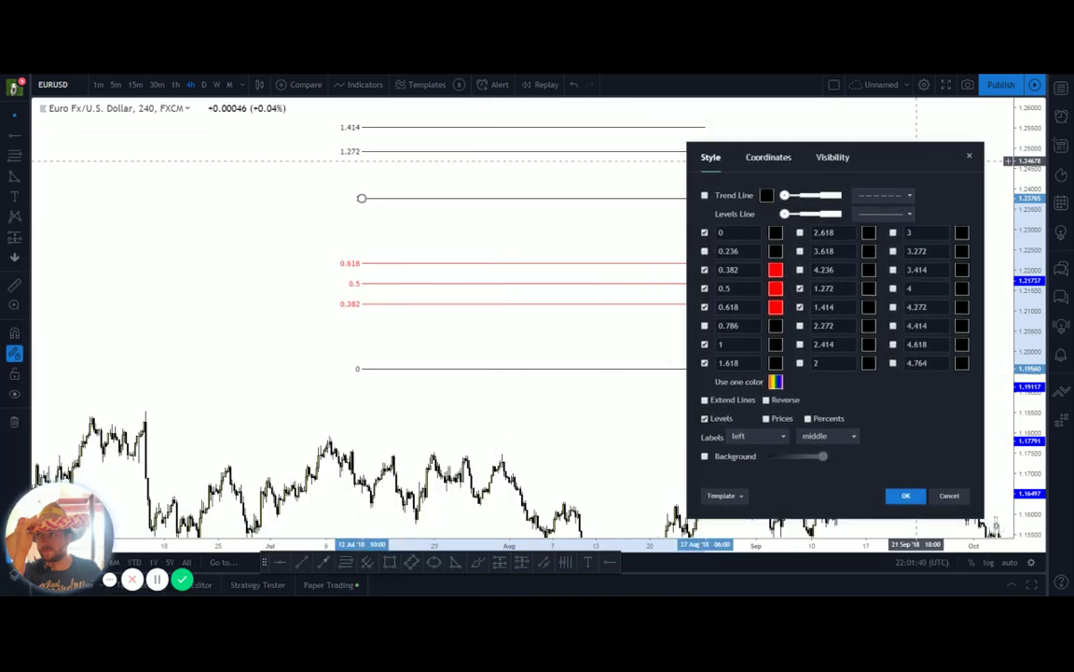
left_click(918, 325)
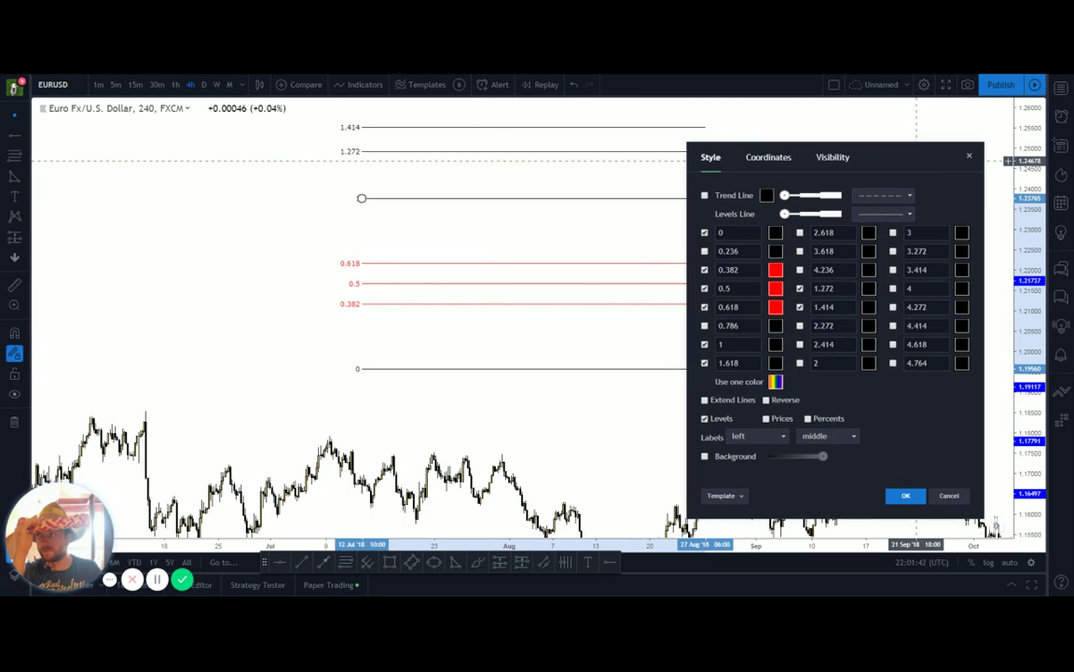
- Replace the 4.414 and 4.618 level values with -0.27 and -0.414 and enable them
left_click_drag(927, 325, 893, 333)
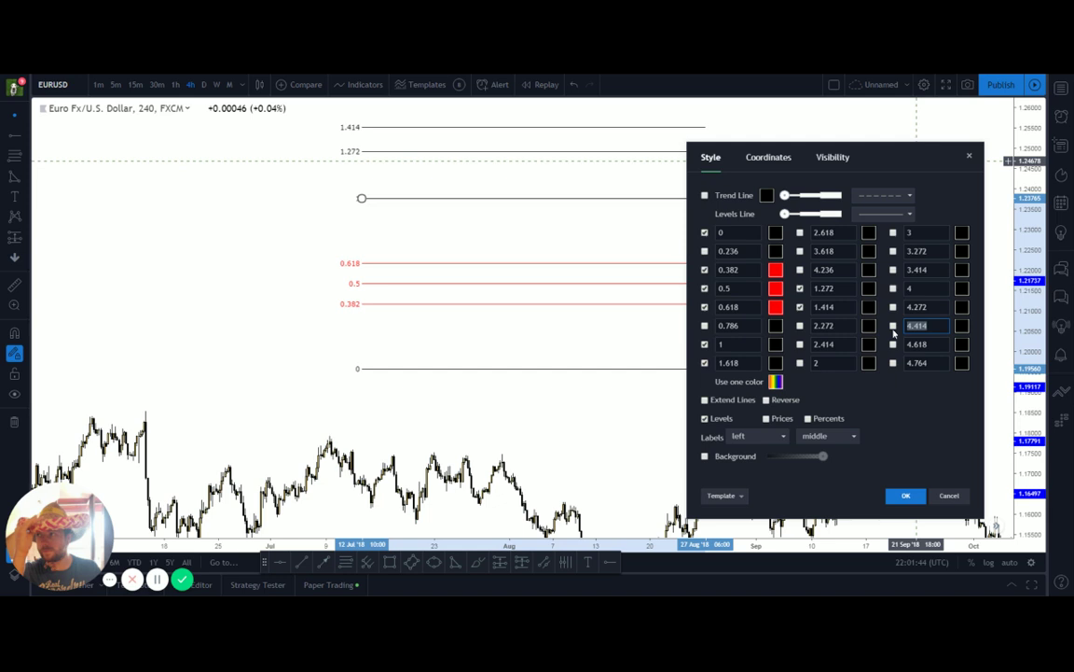
key("BackSpace")
type("-0.27")
left_click(893, 326)
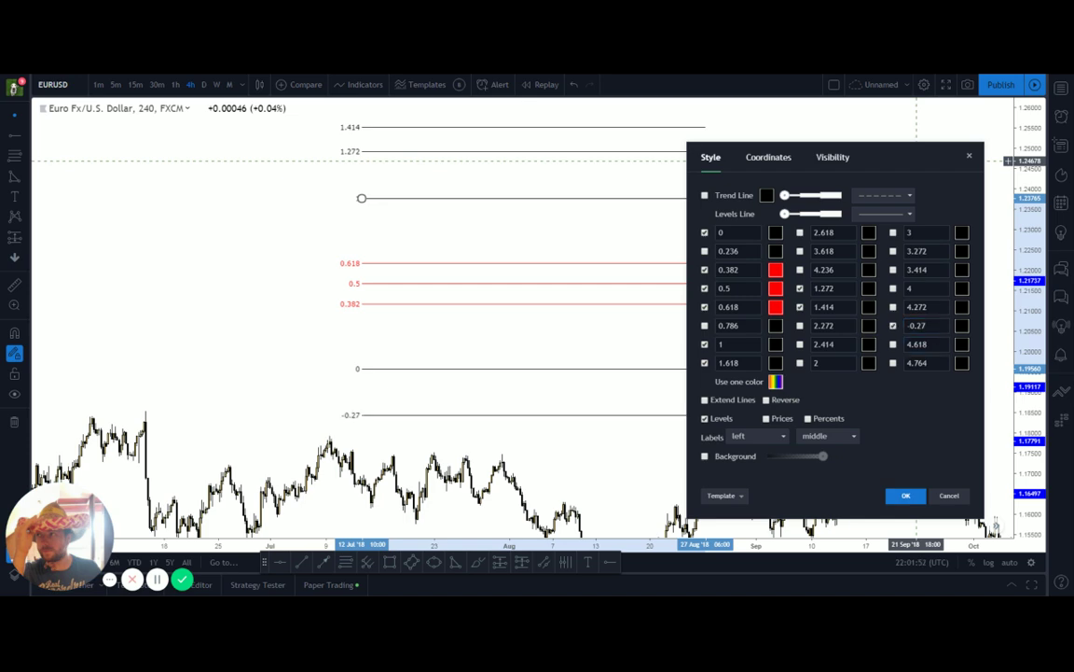
double_click(912, 344)
key("BackSpace")
type("-0.")
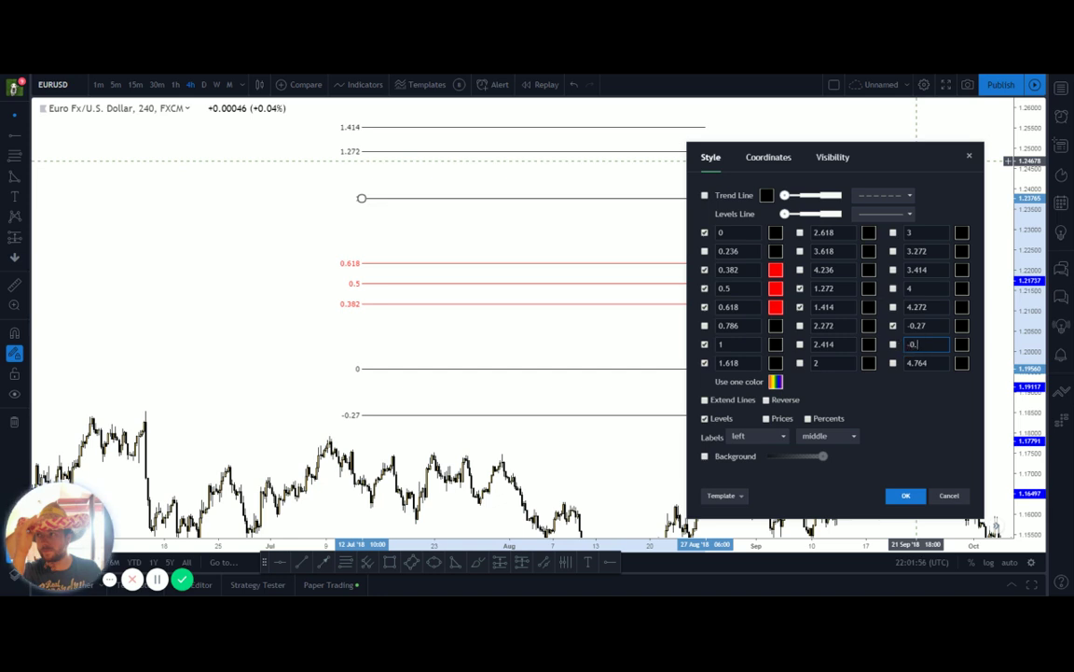
type("4")
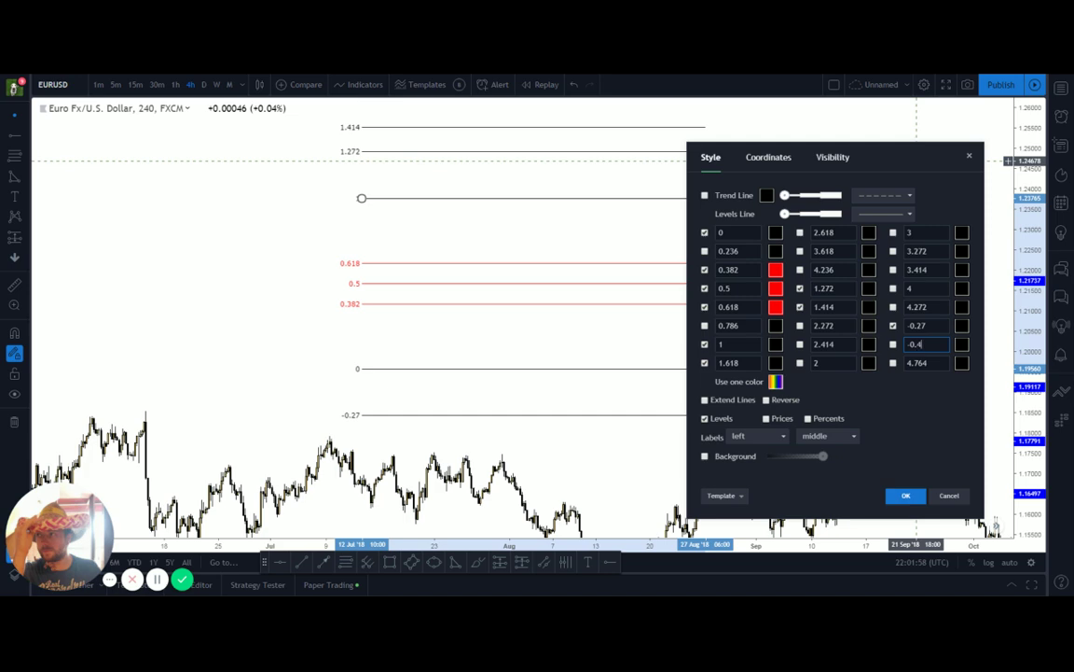
type("14")
left_click(893, 345)
- Change the 4.764 level to -0.6 and apply the settings
double_click(909, 363)
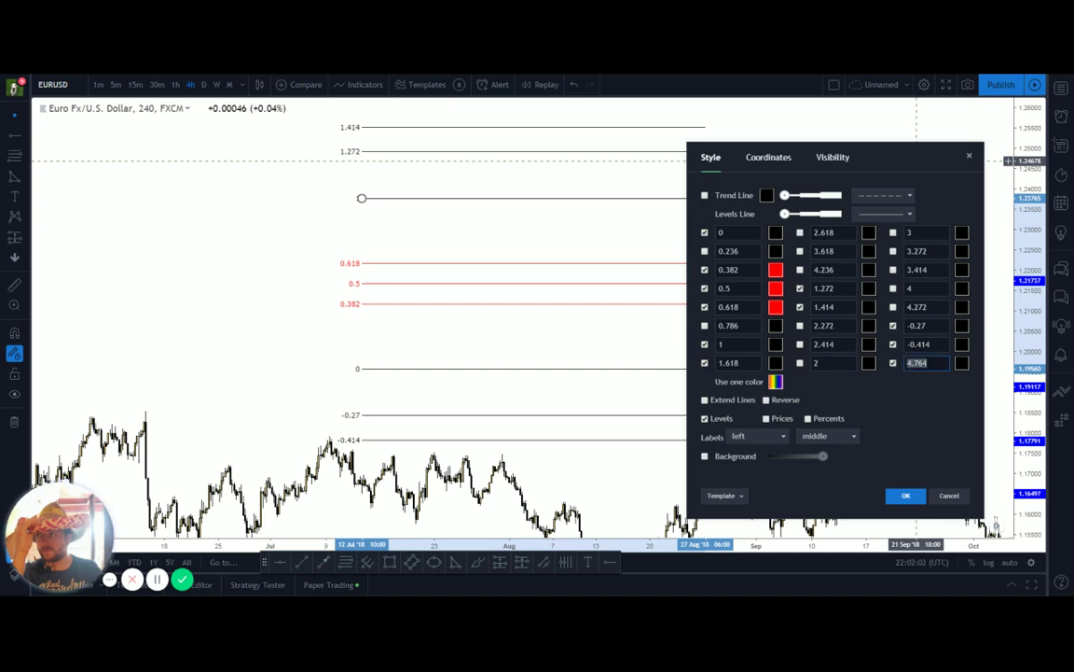
type("-0")
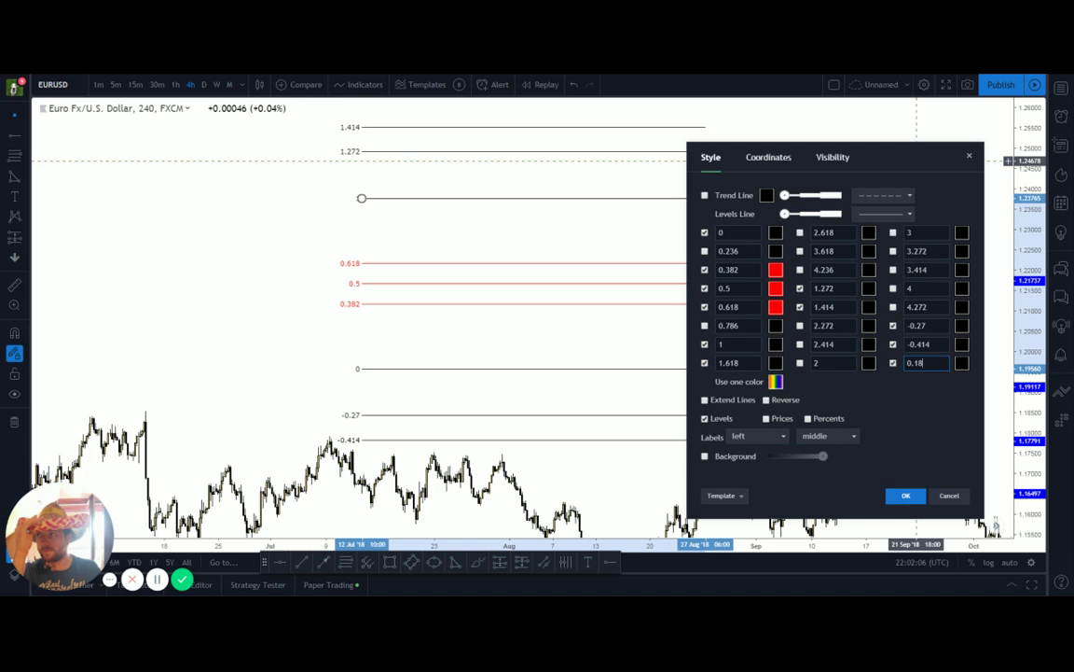
type(".6")
key("Return")
- Change the extra 0.618 level to -0.618 and confirm the settings
left_click(864, 415)
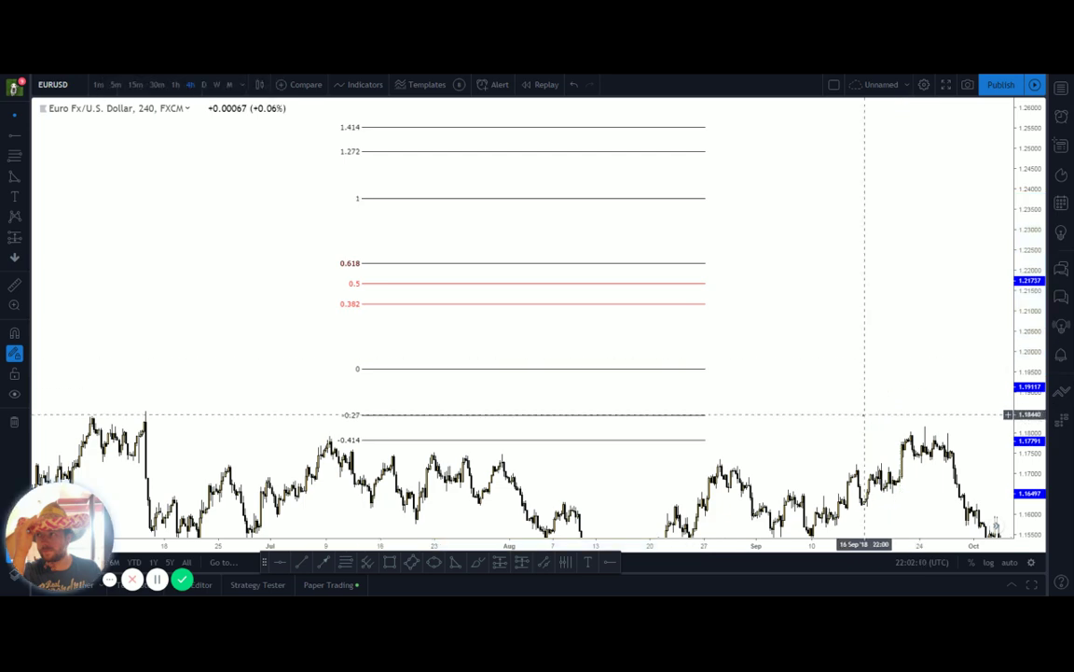
left_click_drag(815, 432, 817, 277)
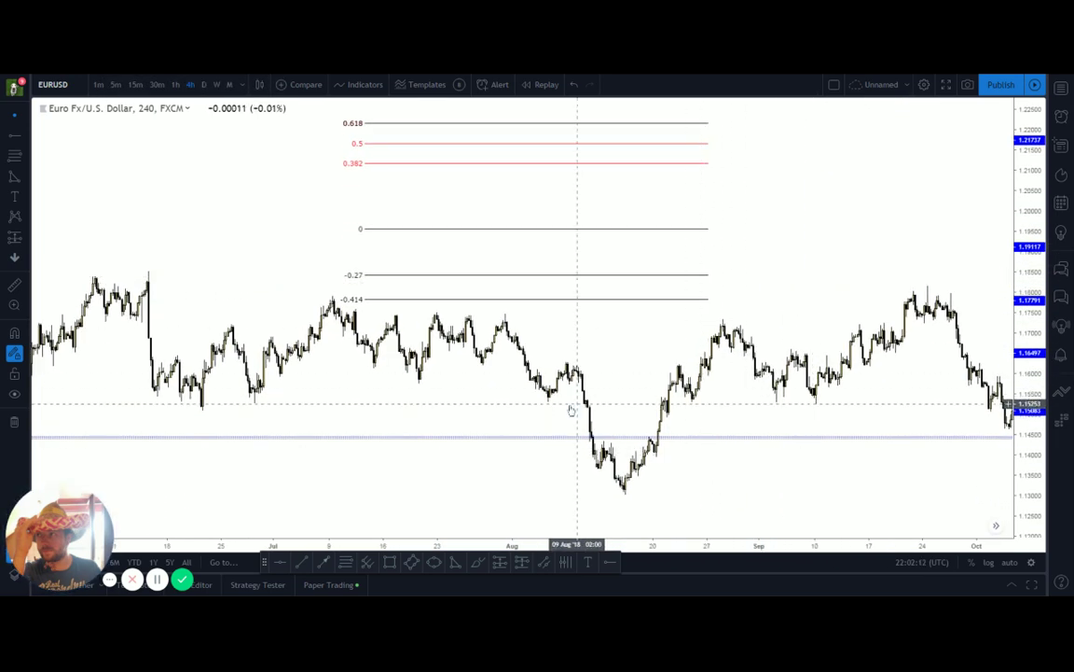
double_click(558, 299)
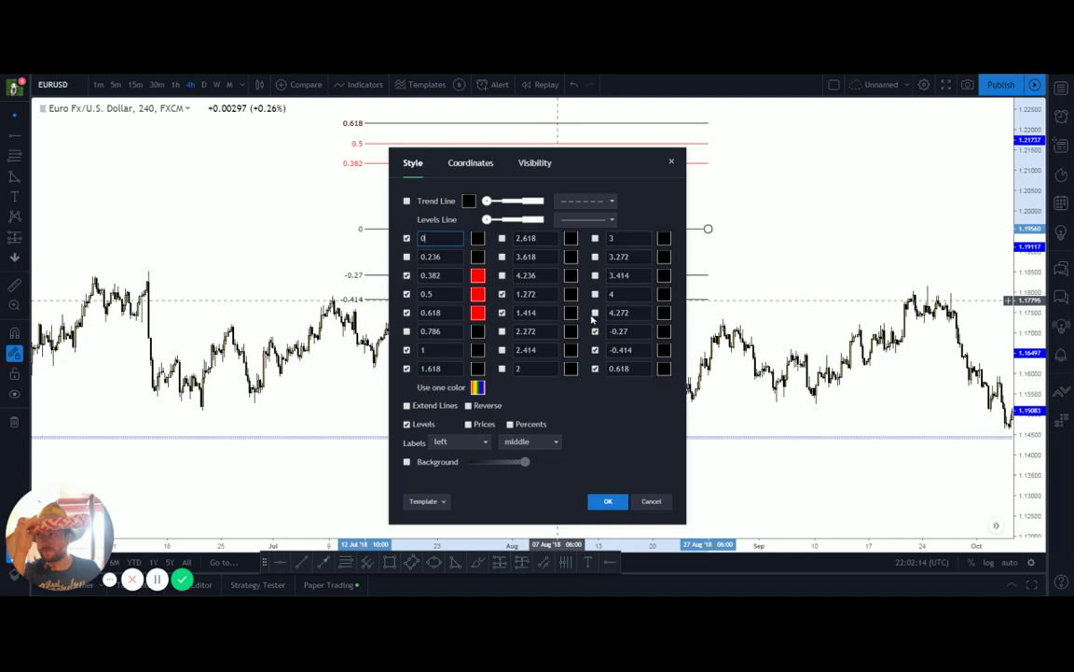
left_click(612, 368)
type("-")
left_click(610, 502)
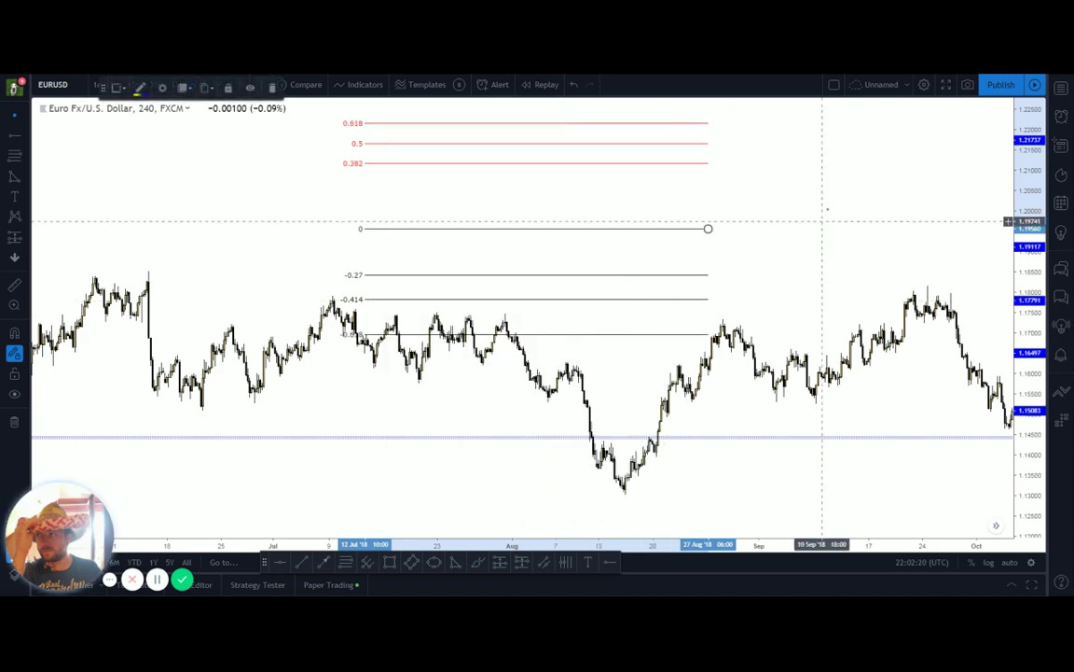
- Move the Fib higher on the chart and fit all its levels into view
left_click_drag(790, 177, 772, 337)
left_click(621, 258)
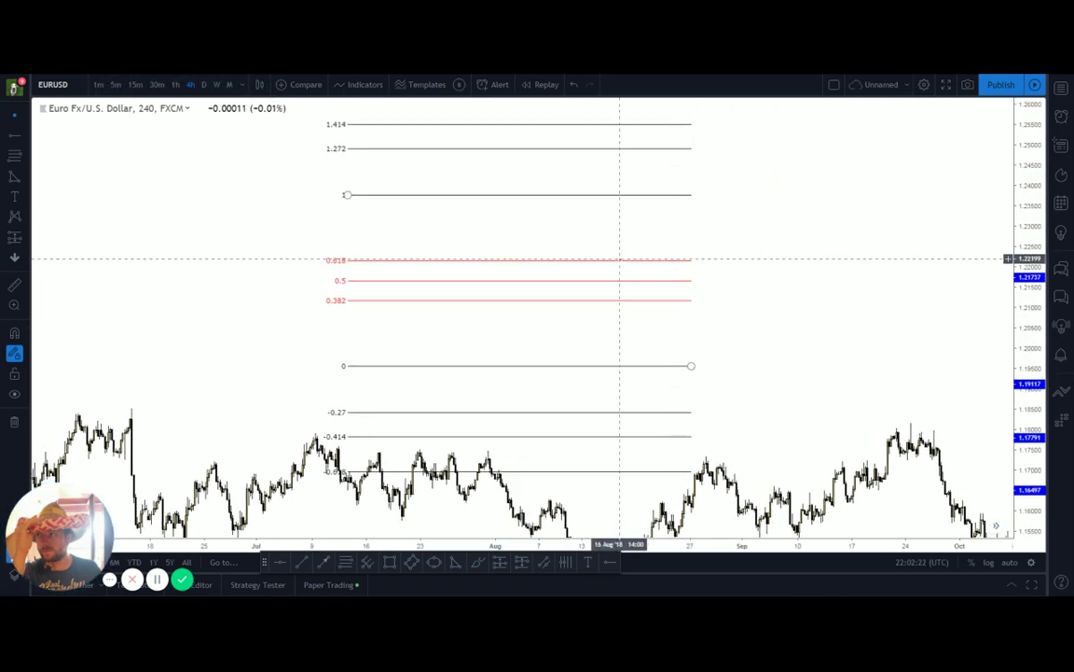
left_click_drag(621, 258, 630, 194)
left_click(806, 194)
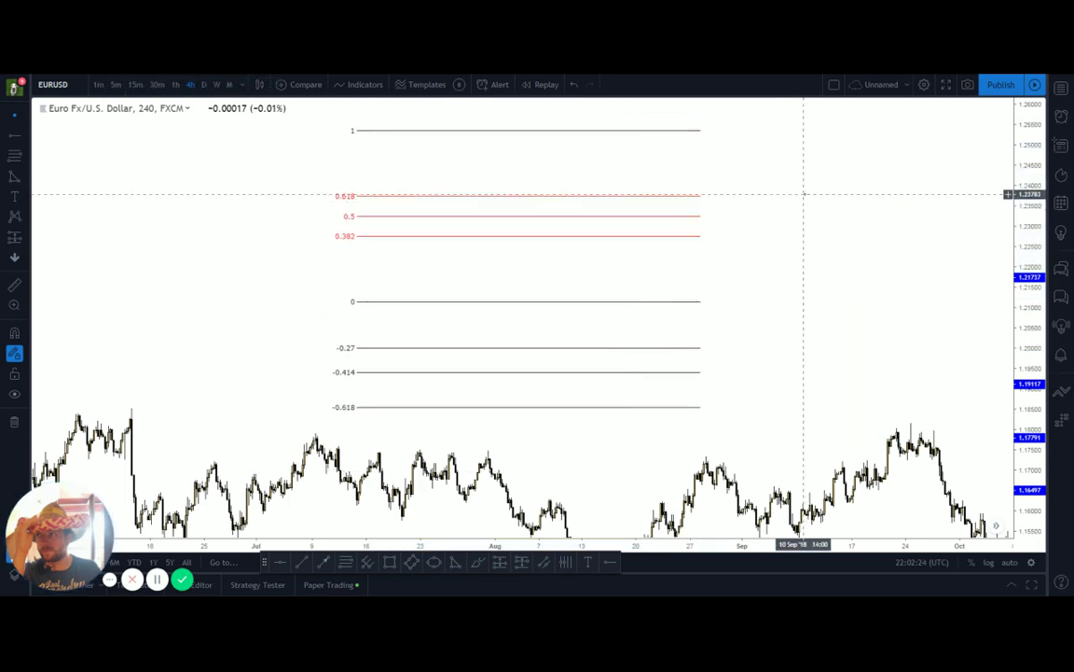
left_click_drag(806, 194, 800, 260)
left_click_drag(1026, 305, 1026, 313)
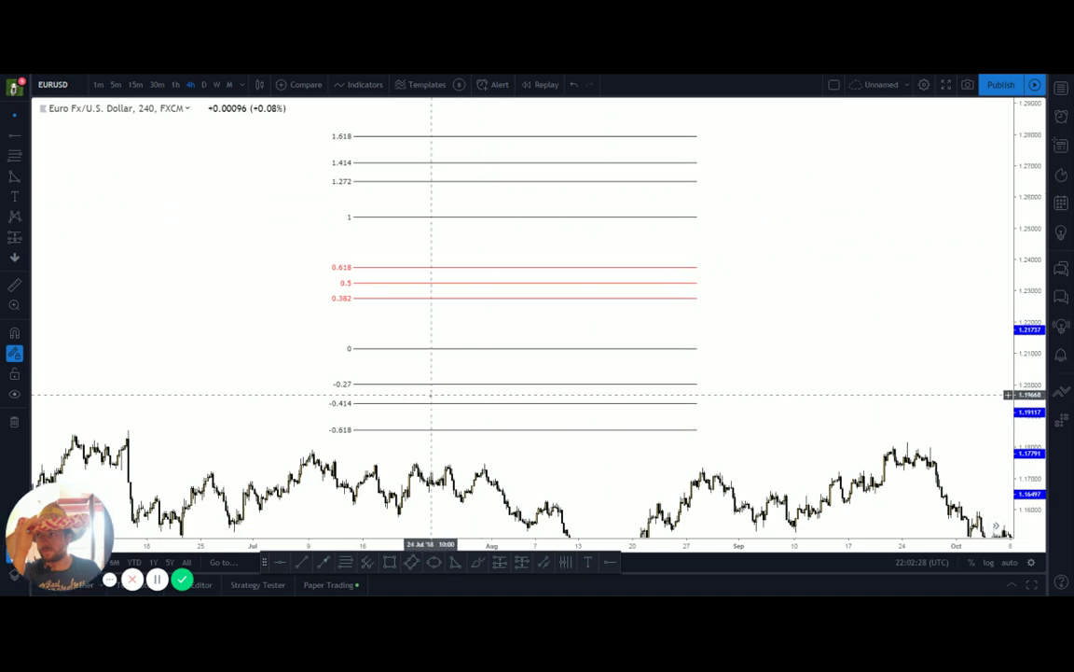
- Turn off the -0.27, -0.414, -0.618, 1.618, 1.414 and 1.272 Fib levels
double_click(444, 349)
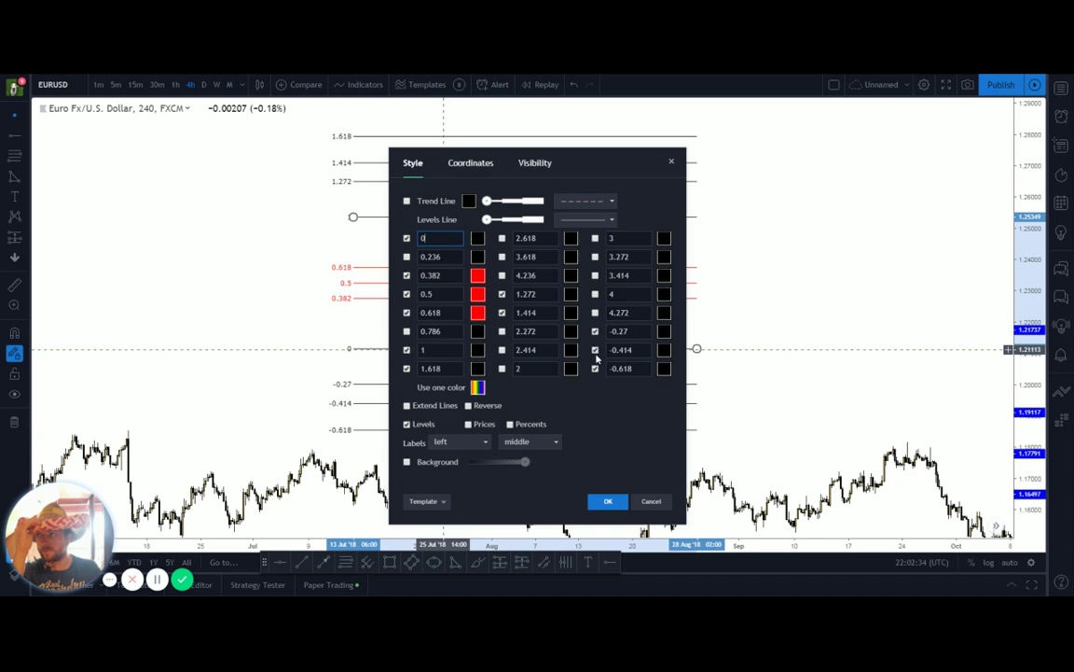
left_click(595, 331)
left_click(595, 350)
left_click(595, 369)
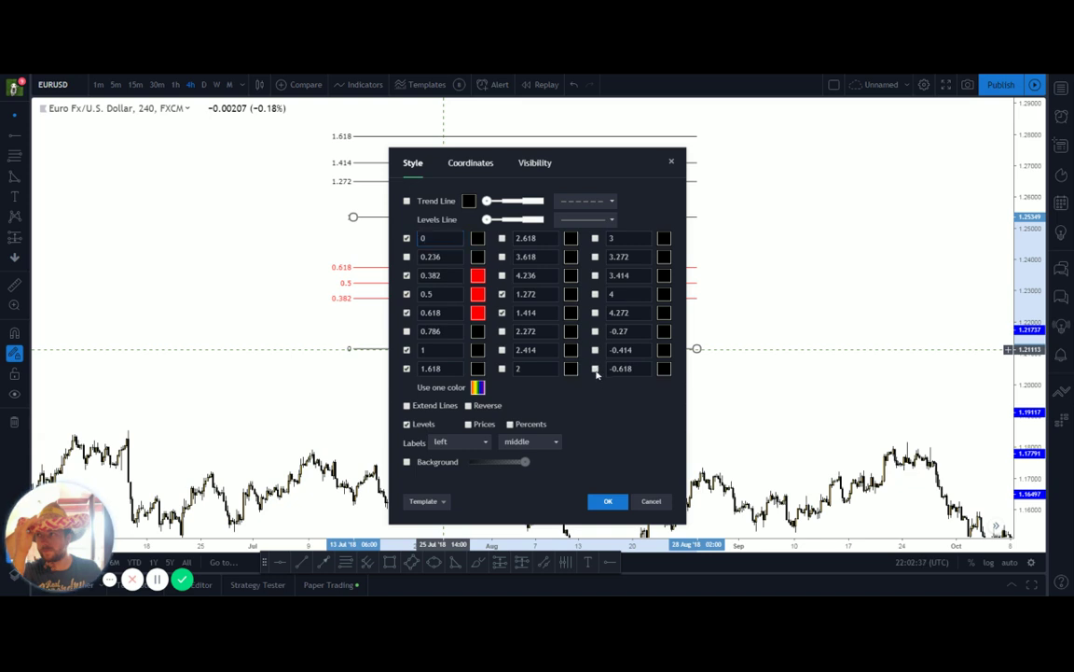
left_click(406, 369)
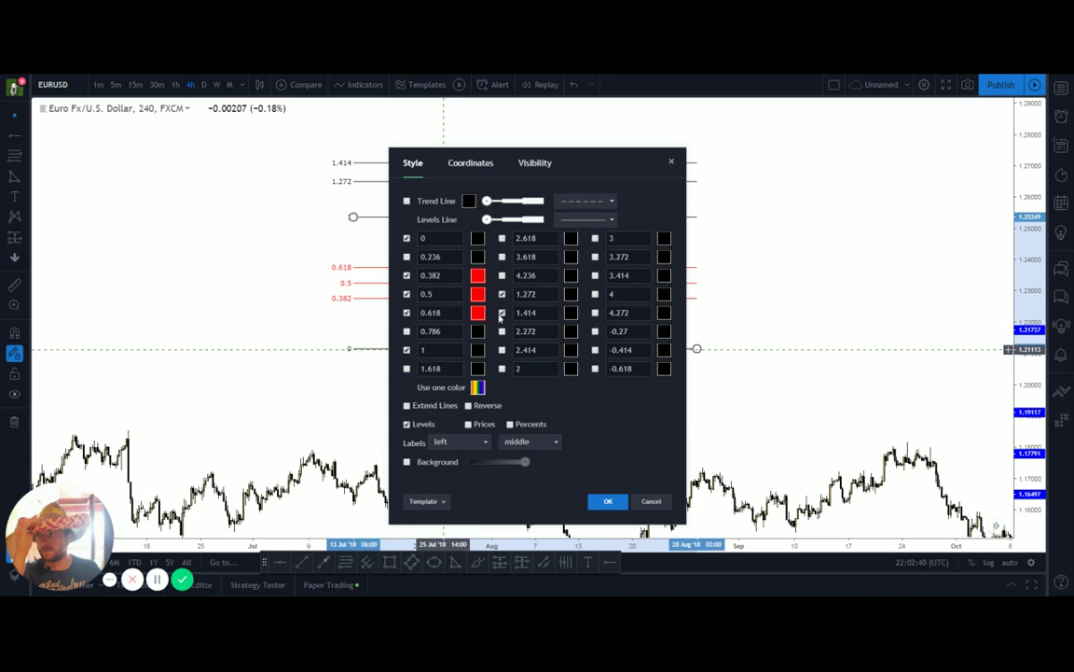
left_click(502, 313)
left_click(502, 294)
left_click_drag(579, 178, 835, 152)
- Save the Fib's style as a new drawing template named 'Fib Everyday U'
left_click(690, 480)
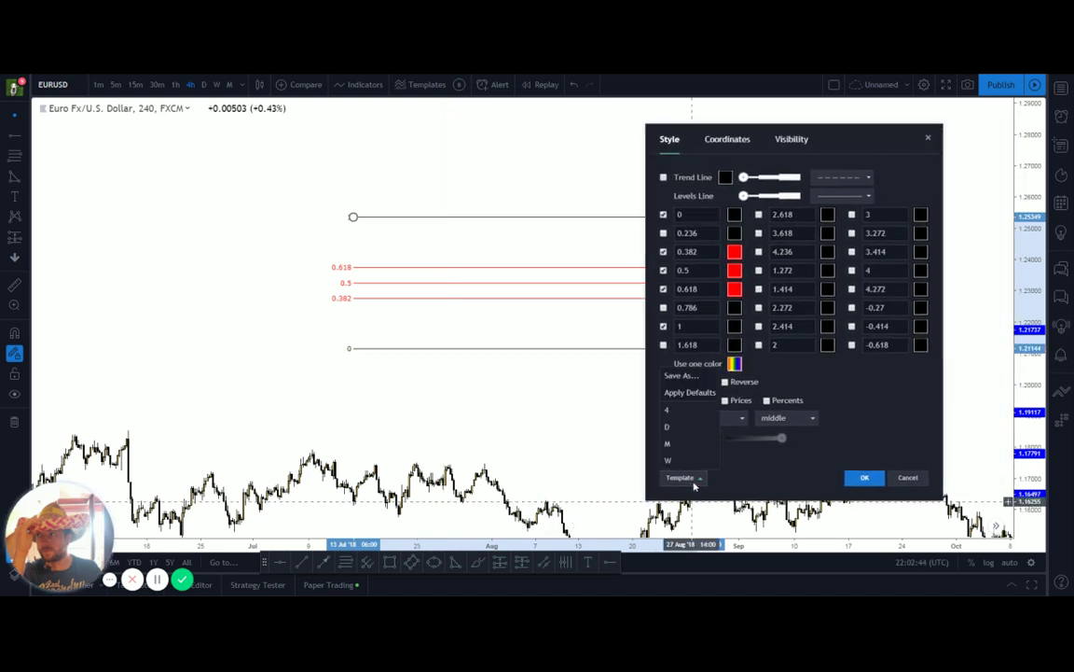
left_click(682, 375)
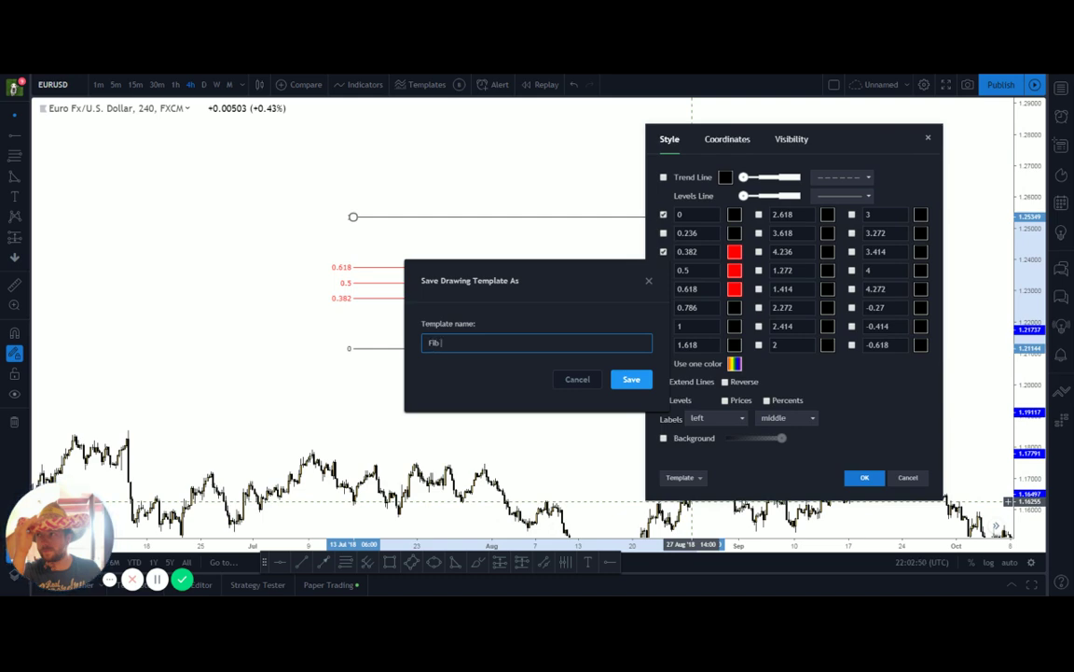
type("Fib Everyday Use")
left_click(624, 378)
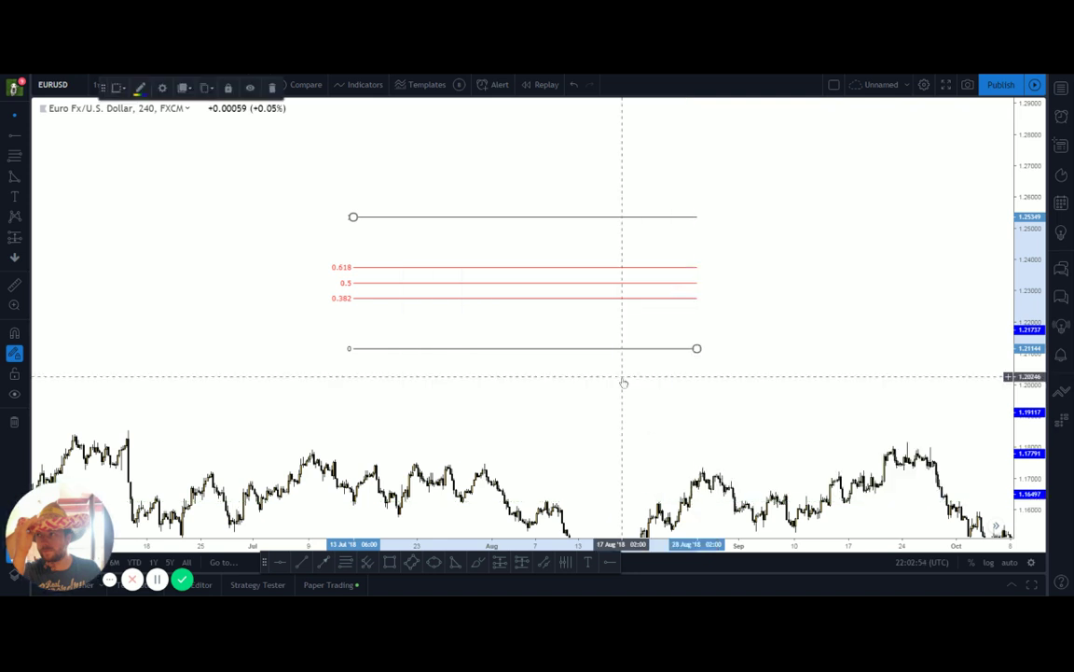